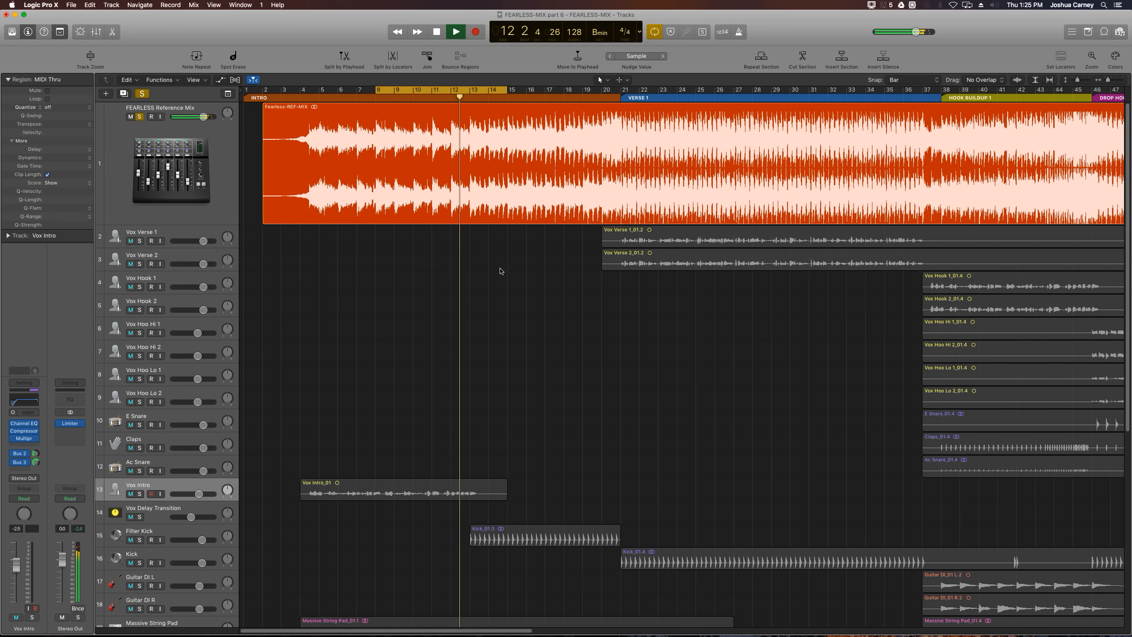
Stop playback, take the FEARLESS Reference Mix track out of solo and mute it
key(space)
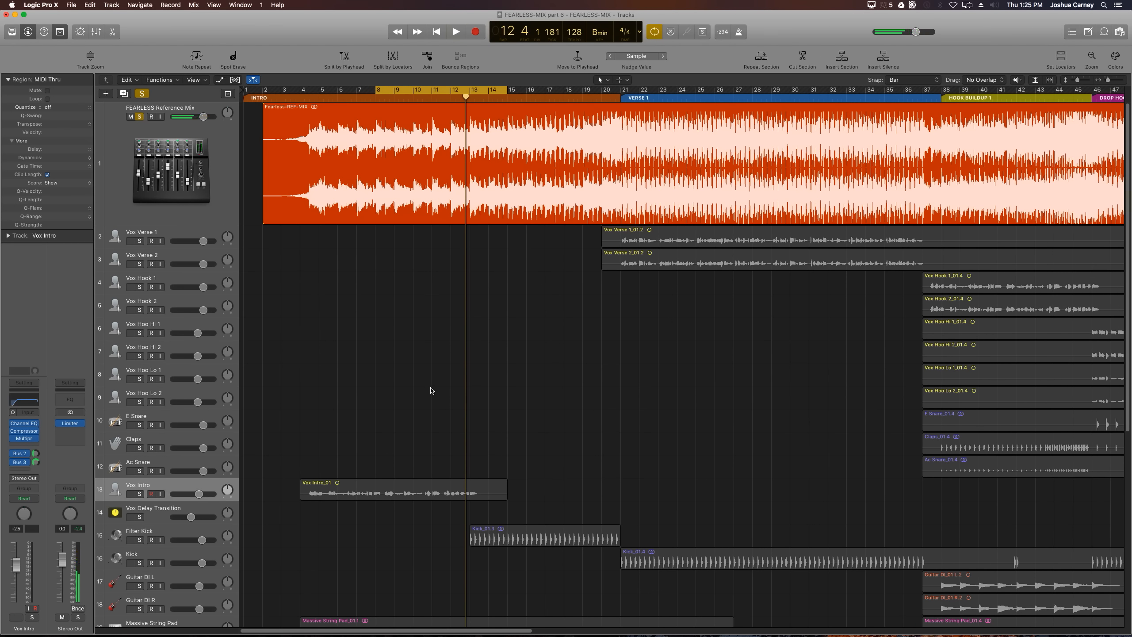
click(138, 117)
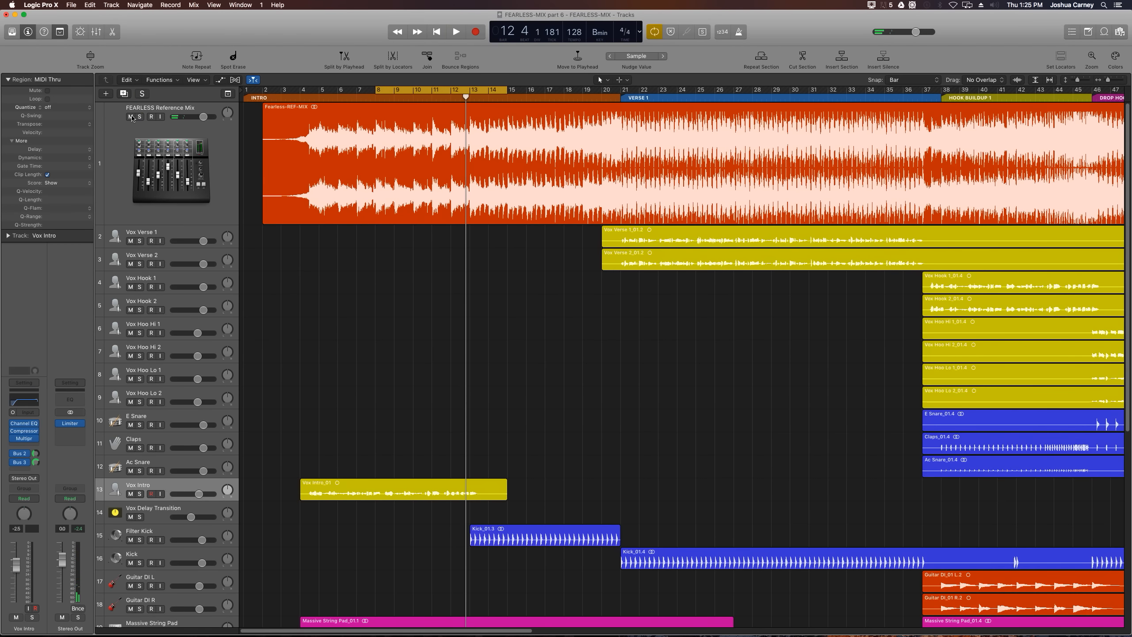
click(130, 116)
Set the cycle range from bar 9 to bar 12 over the Vox Intro region and audition the soloed vocal
scroll(381, 274, down, 5)
scroll(381, 274, down, 5)
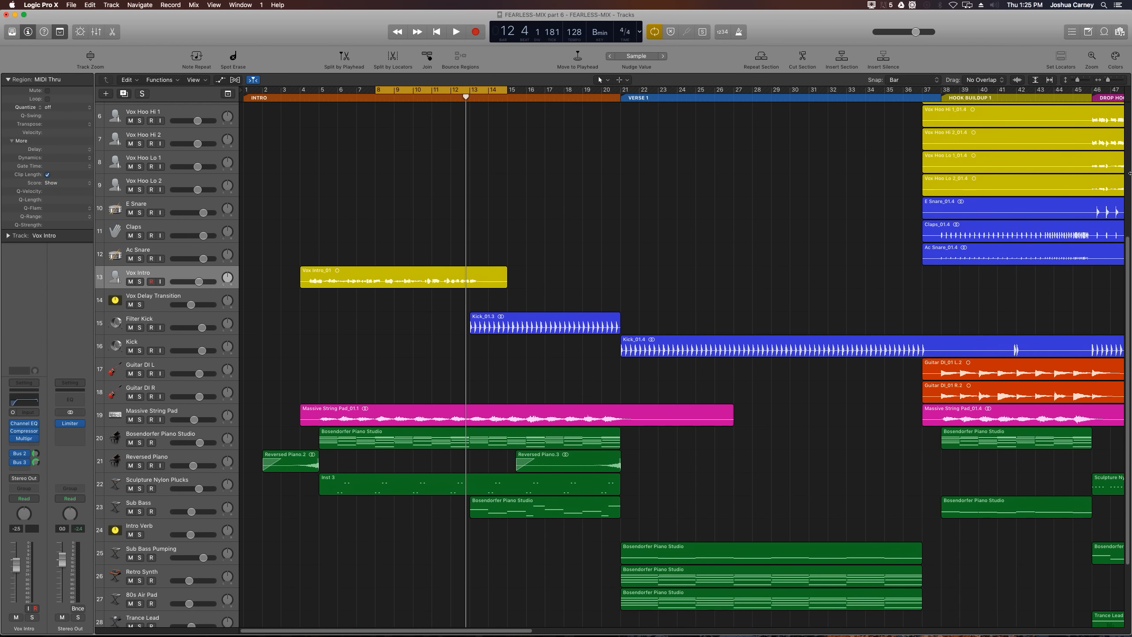
drag(1080, 80, 1084, 79)
key(super+Right)
key(super+Right)
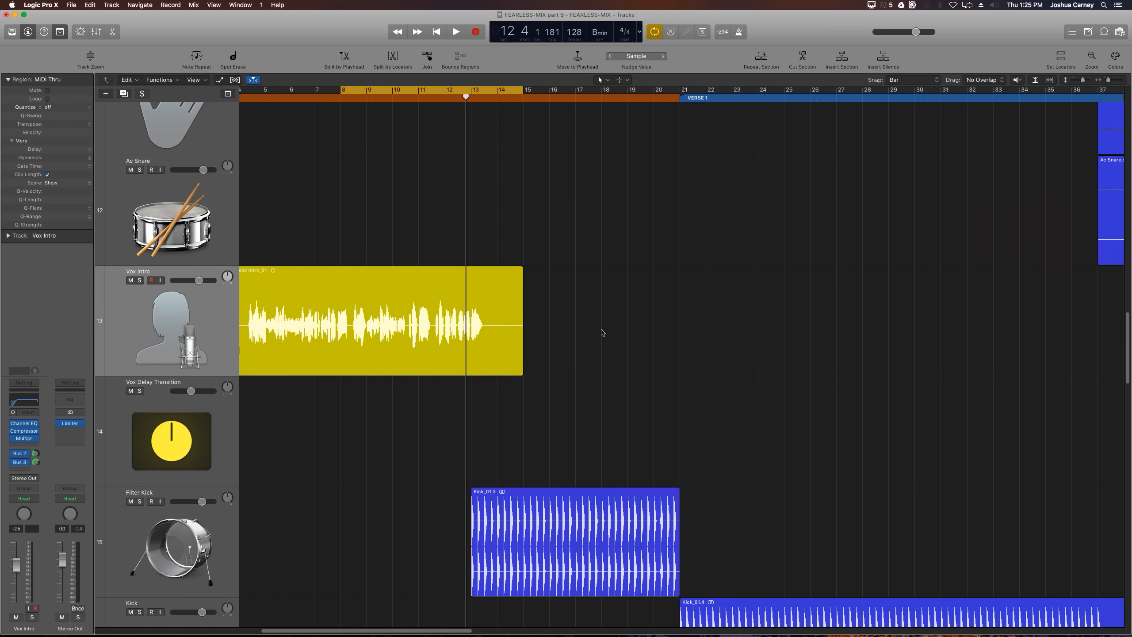
scroll(586, 350, left, 5)
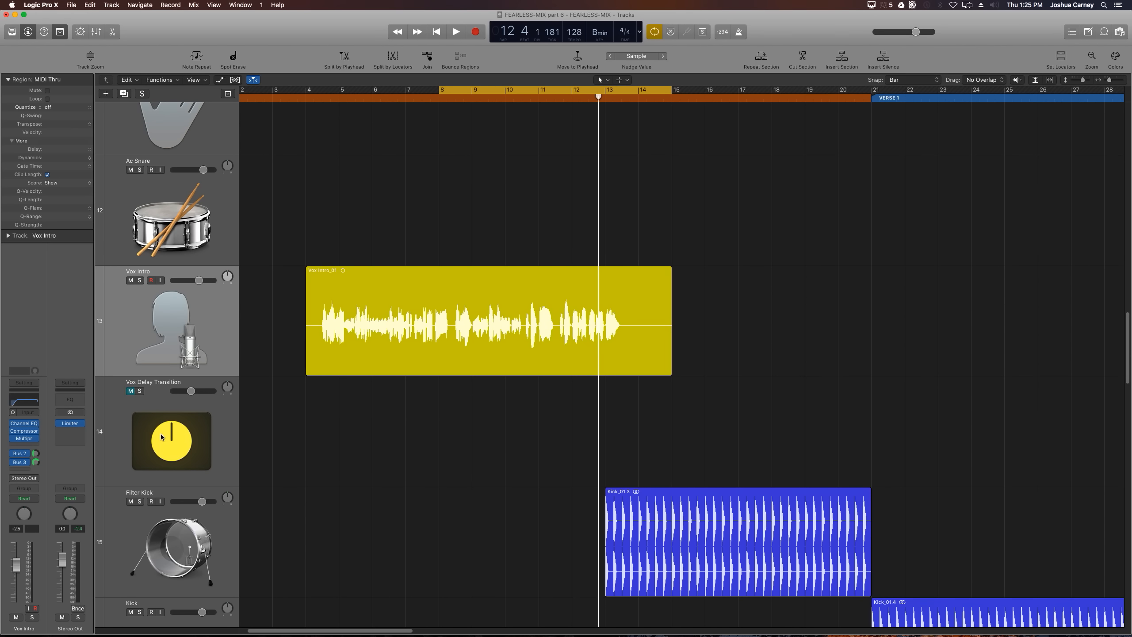
drag(438, 90, 472, 90)
drag(671, 92, 573, 92)
key(space)
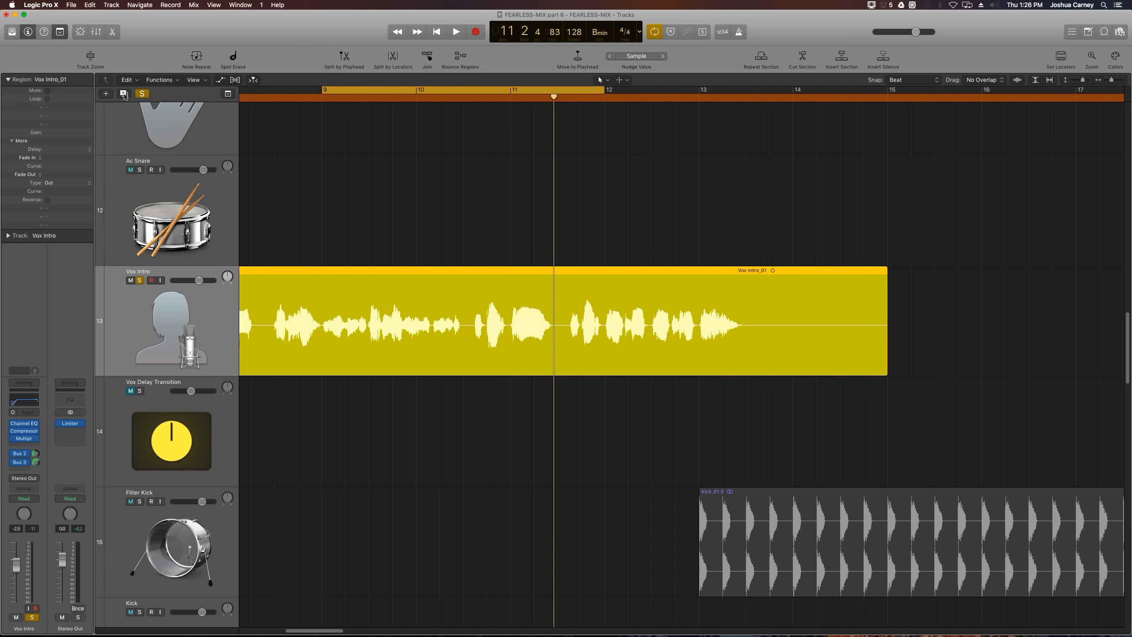
Duplicate the Vox Intro track with its settings and copy the vocal phrase between about bars 10.5 and 11.5 onto it
click(123, 94)
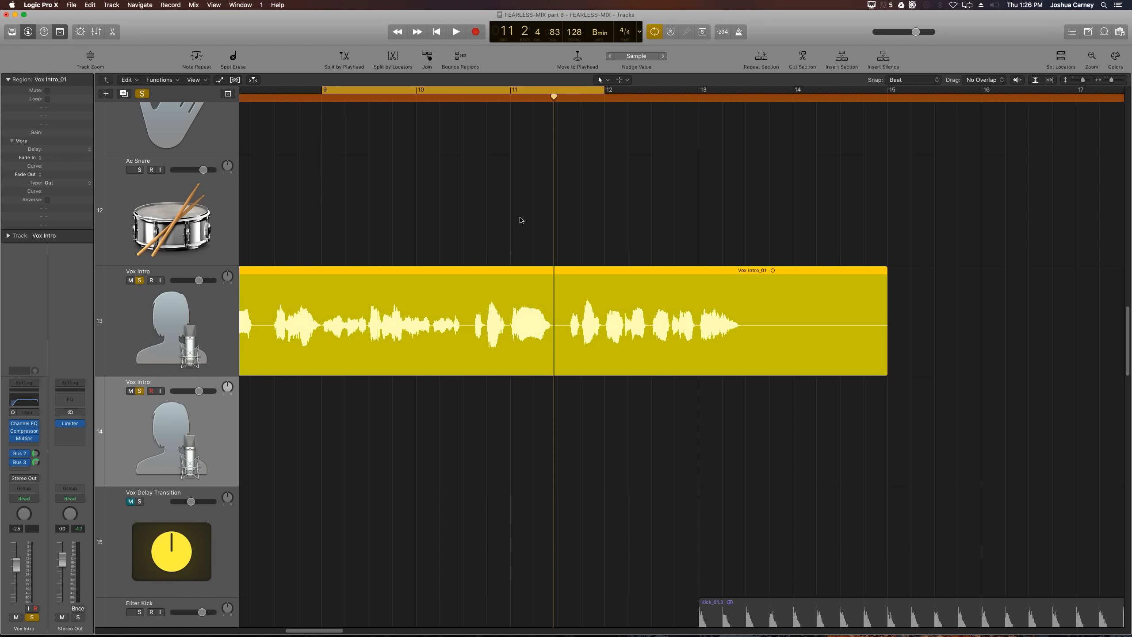
click(906, 84)
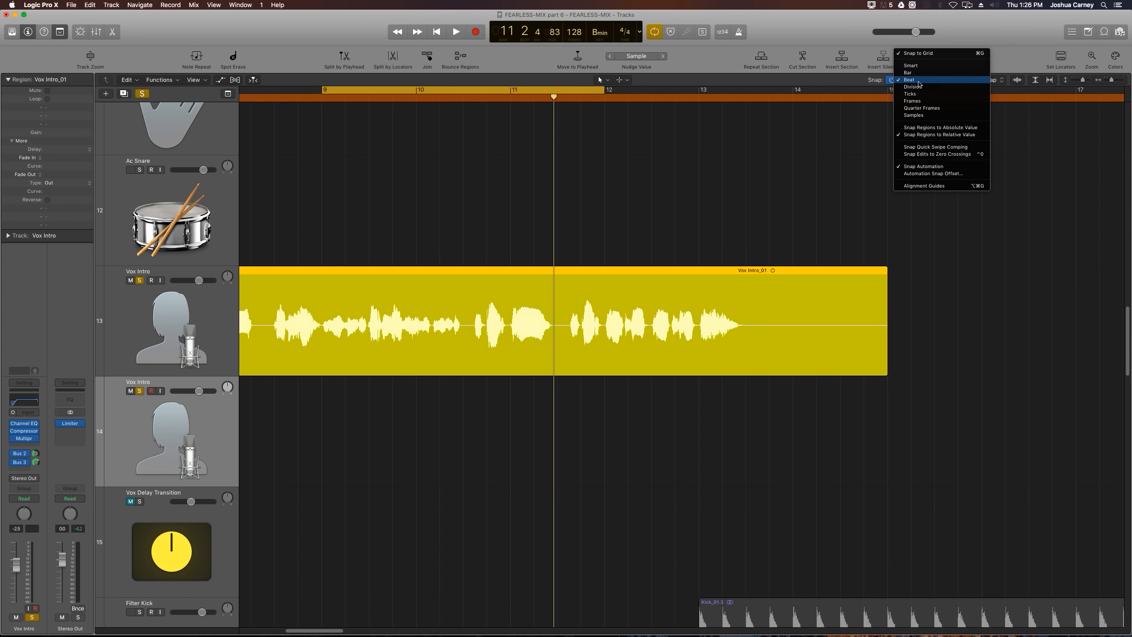
click(828, 166)
drag(468, 306, 508, 419)
click(614, 450)
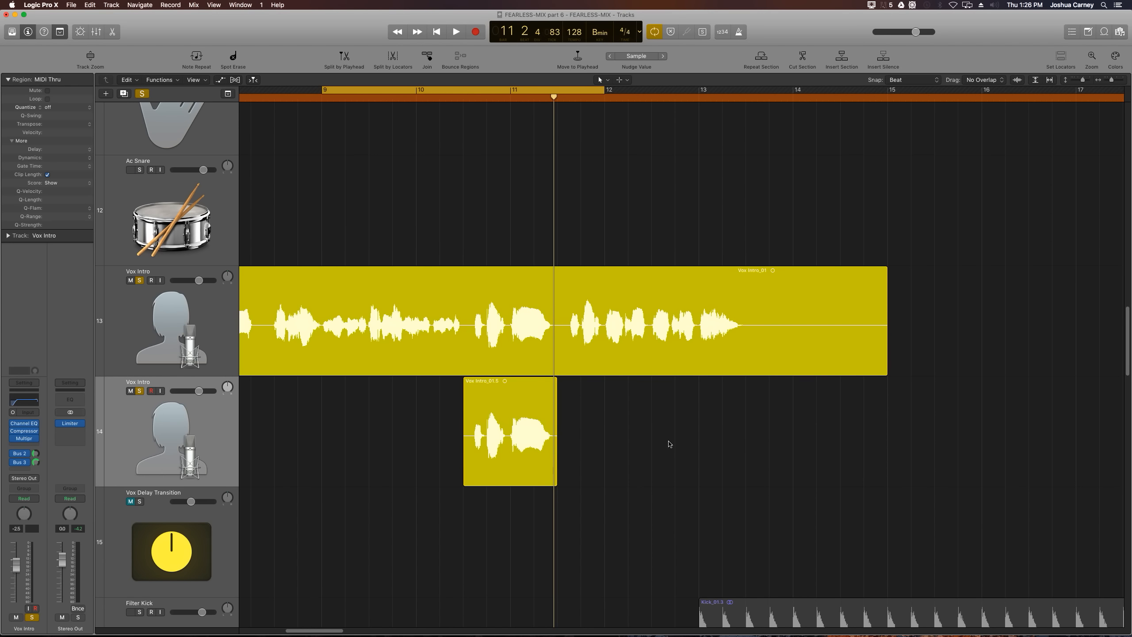
Fit the cycle range to the copied vocal phrase and play it back
click(514, 450)
key(u)
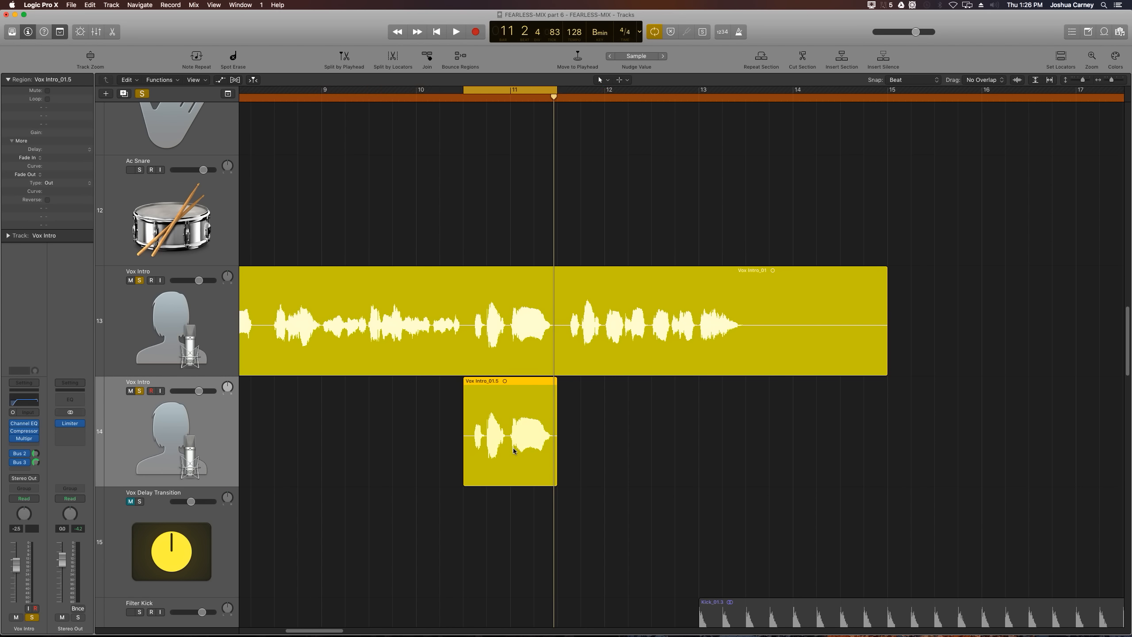
key(space)
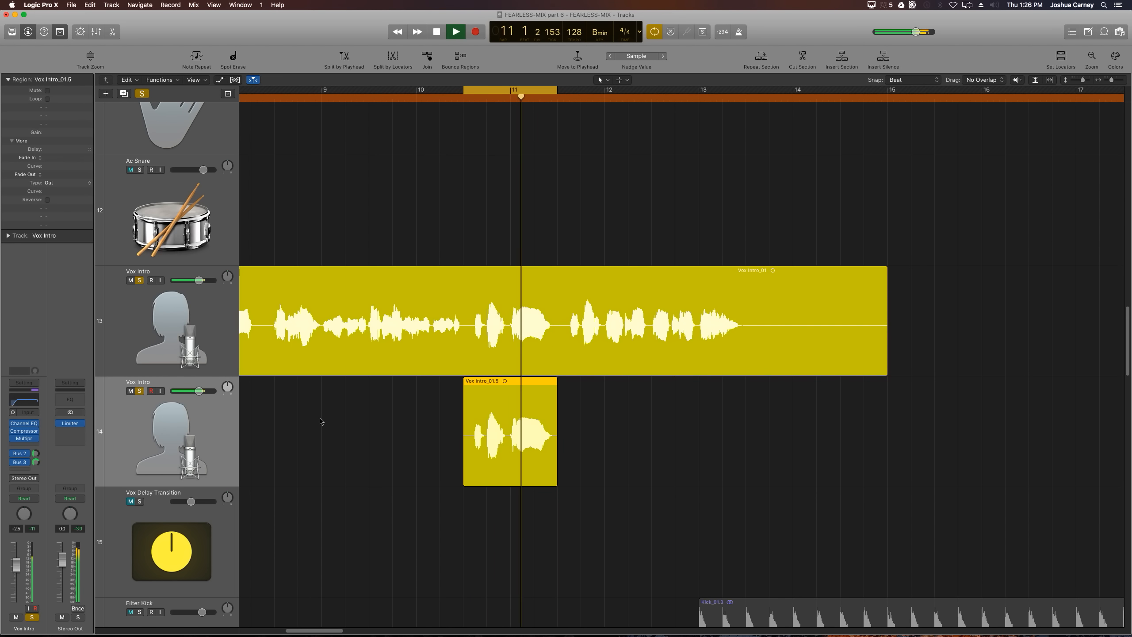
key(space)
click(624, 437)
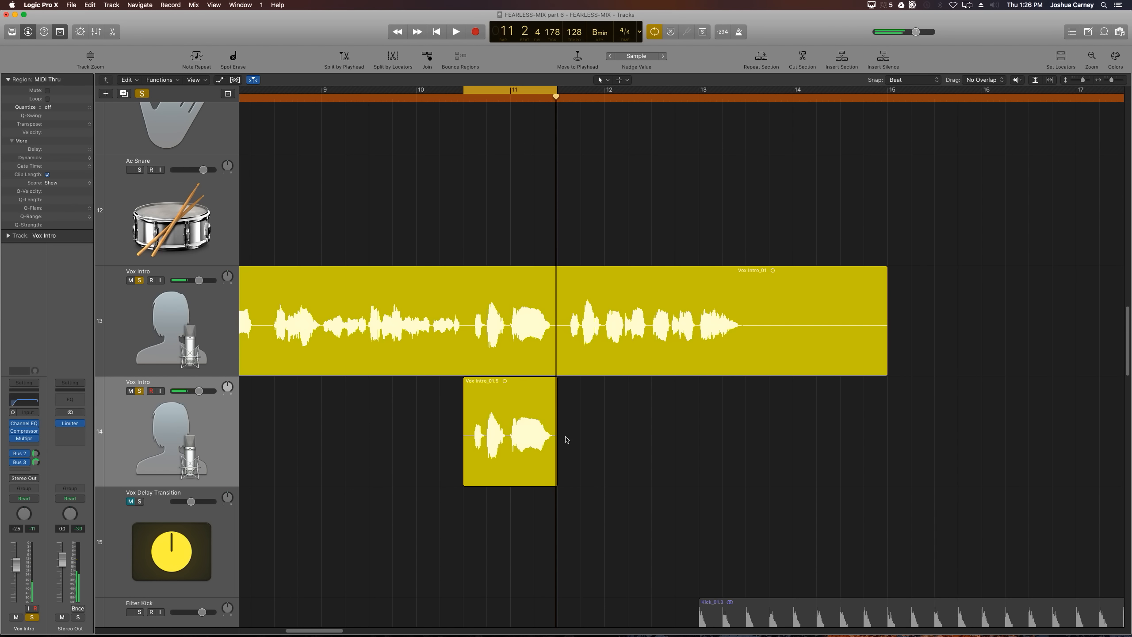
Shift the copied phrase two beats later to start at bar 11, pan its track to the right and audition it
drag(474, 461, 521, 466)
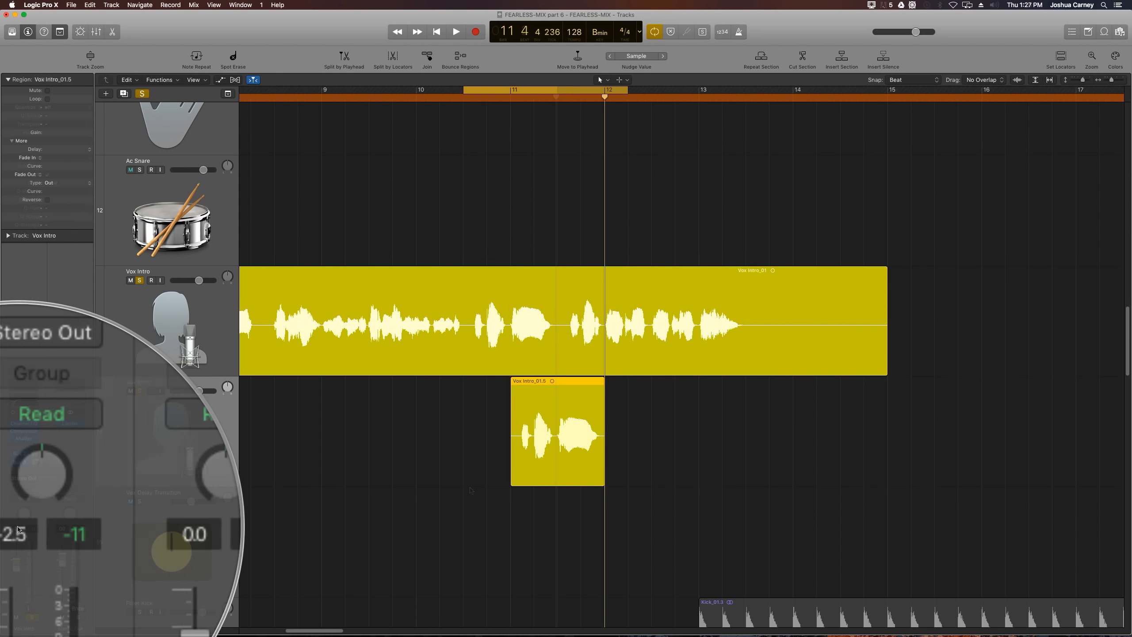
drag(24, 519, 24, 509)
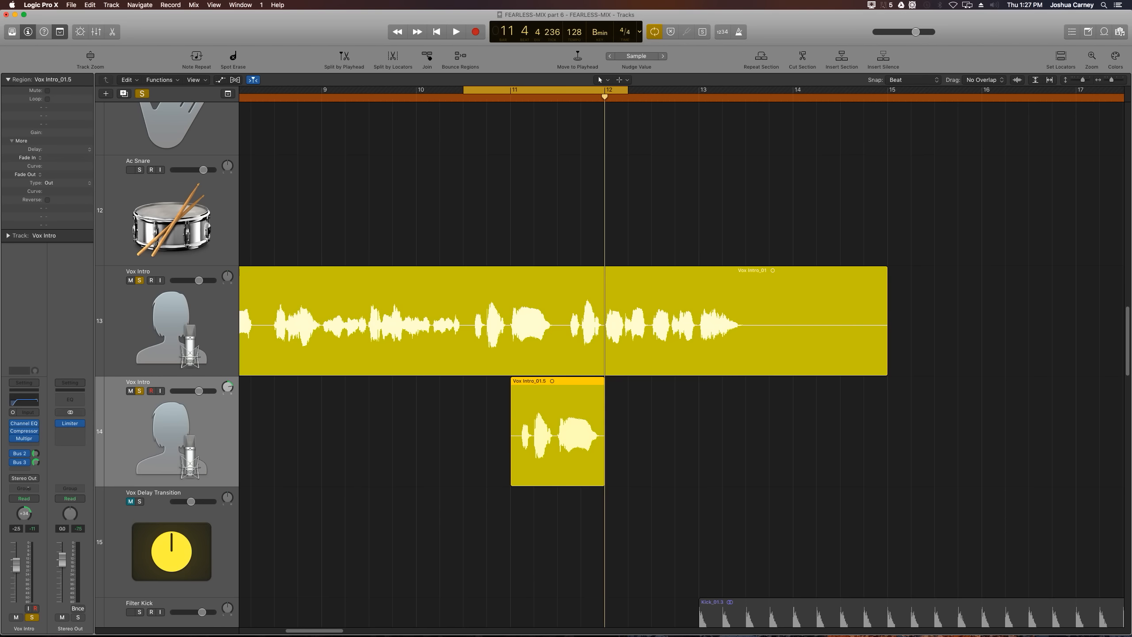
key(space)
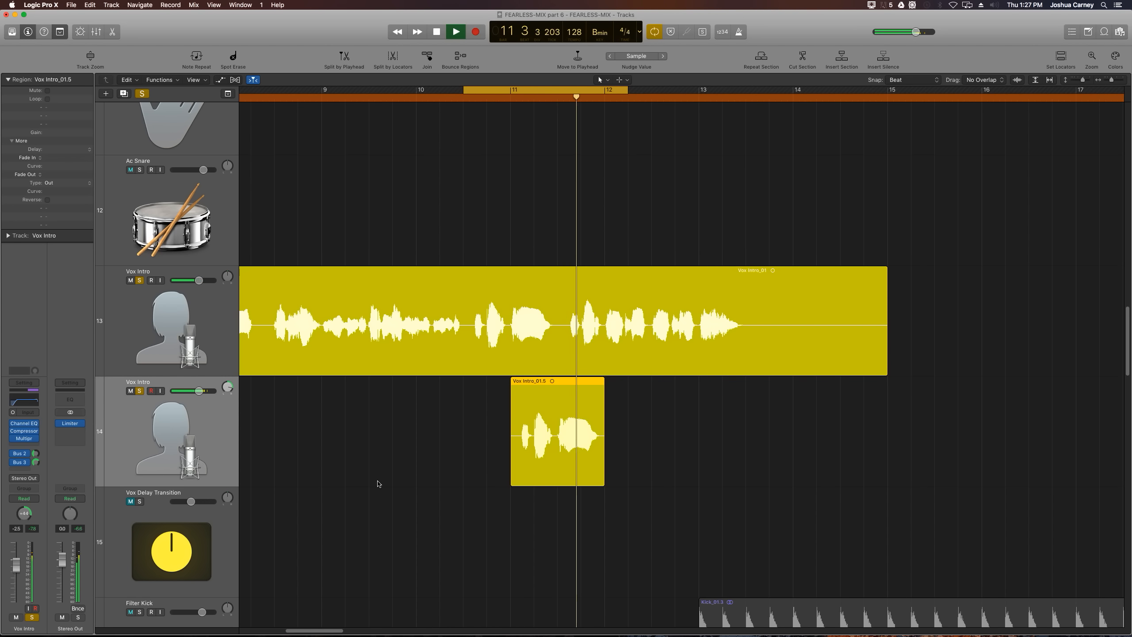
key(space)
In the duplicate track's Channel EQ, set the low cut to 1560 Hz at 48 dB/Oct and the high cut to 13400 Hz
mouse_move(32, 427)
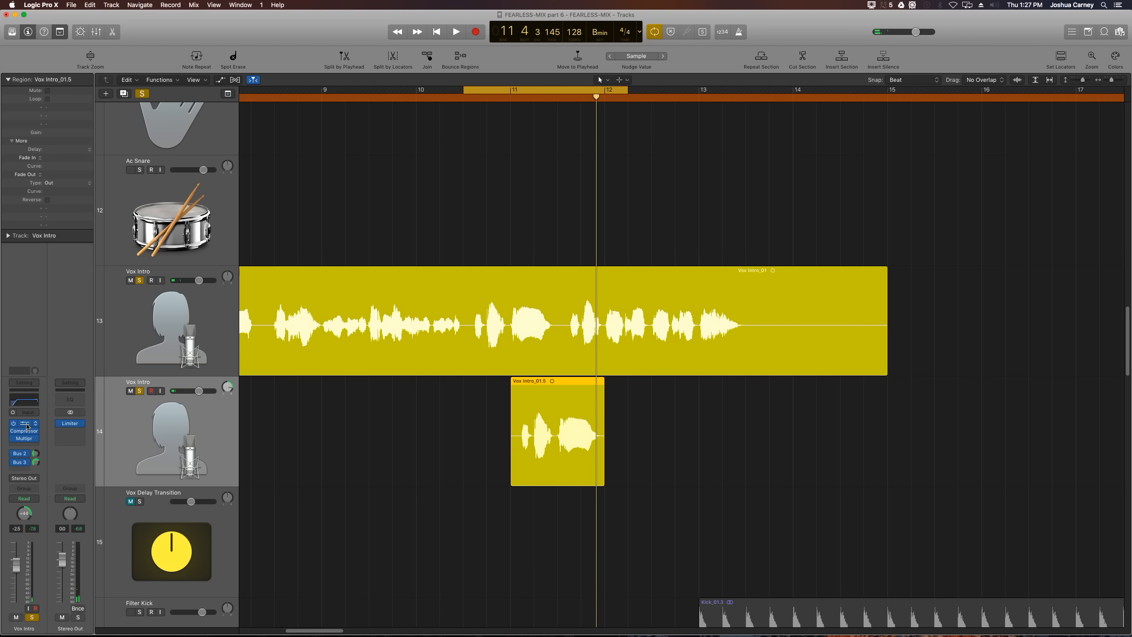
click(27, 426)
drag(355, 50, 462, 184)
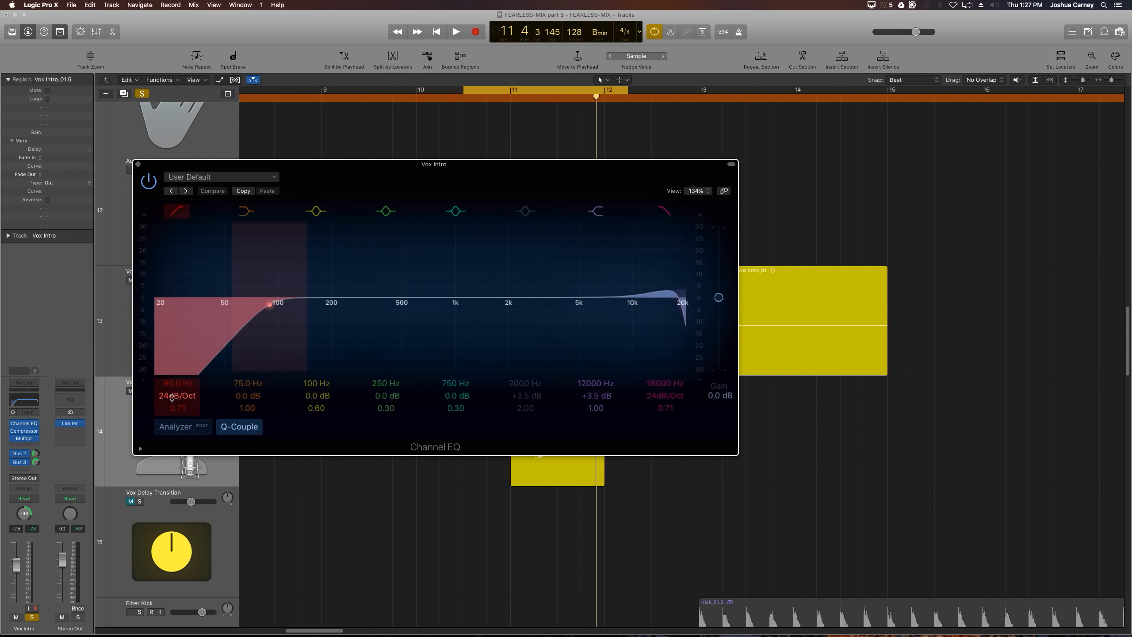
drag(171, 398, 171, 321)
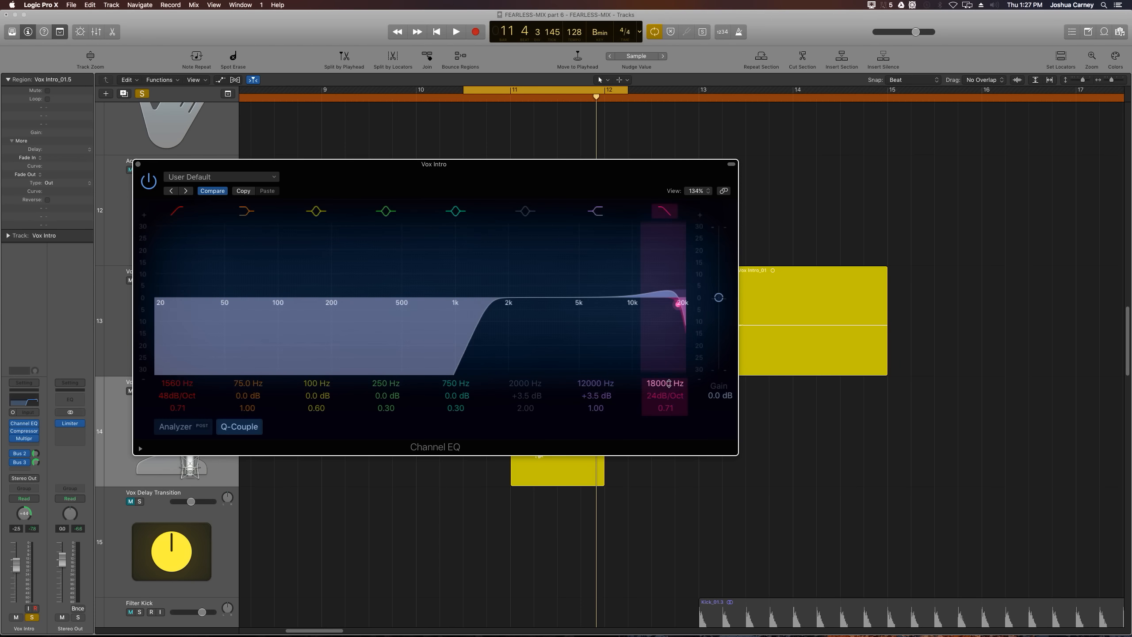
drag(668, 384, 667, 396)
key(space)
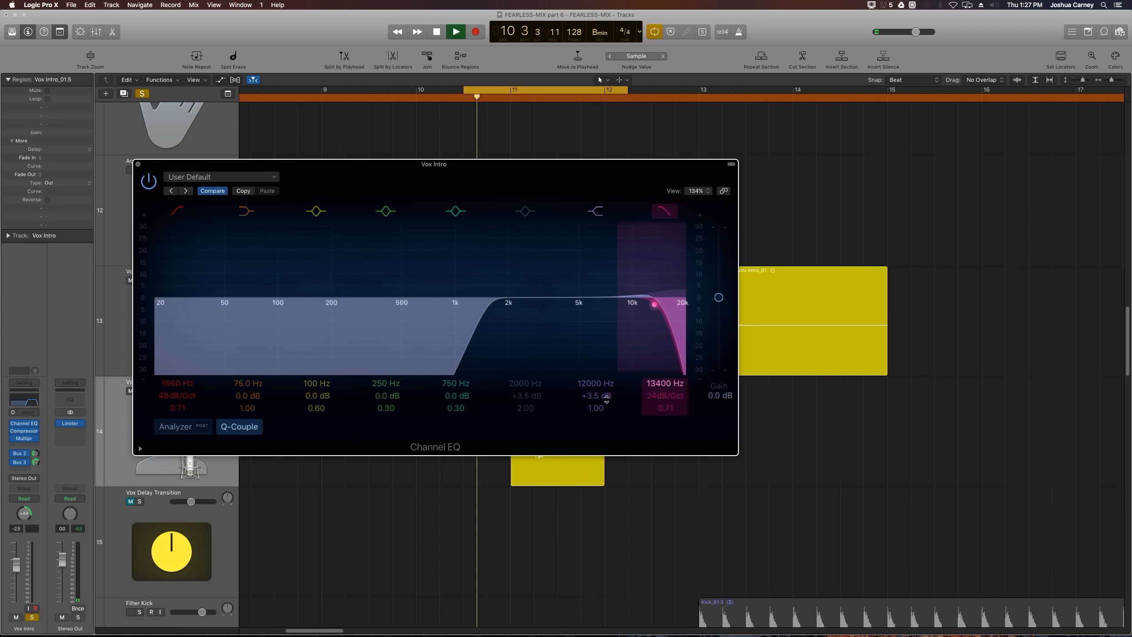
Lower the Channel EQ's low cut frequency to about 660 Hz while auditioning the phrase, and close the EQ
click(463, 410)
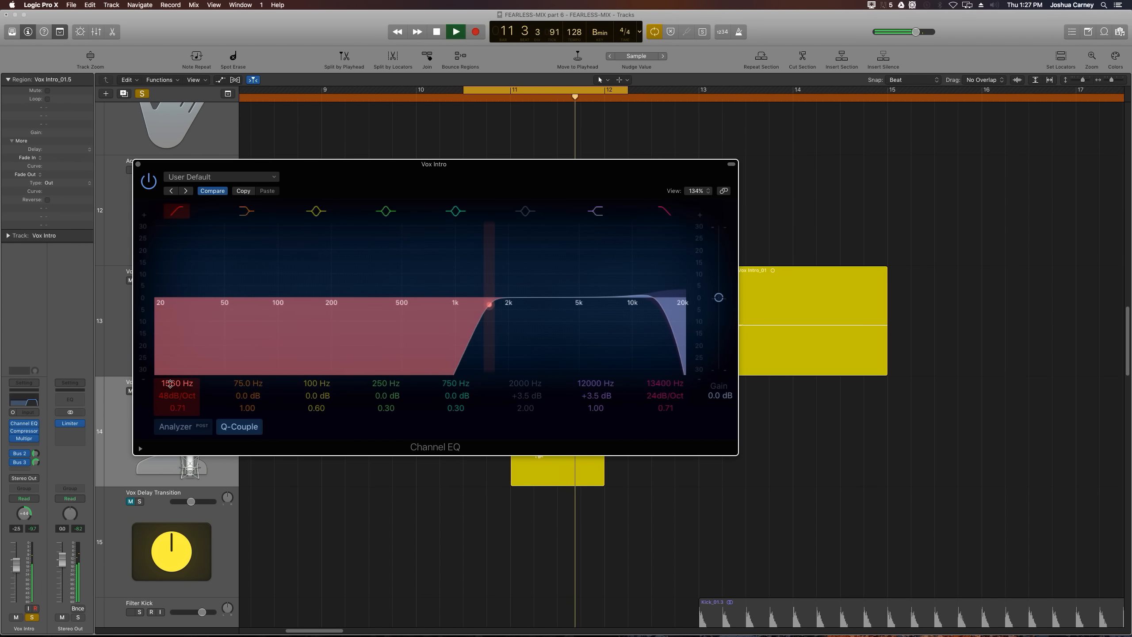
scroll(169, 383, down, 10)
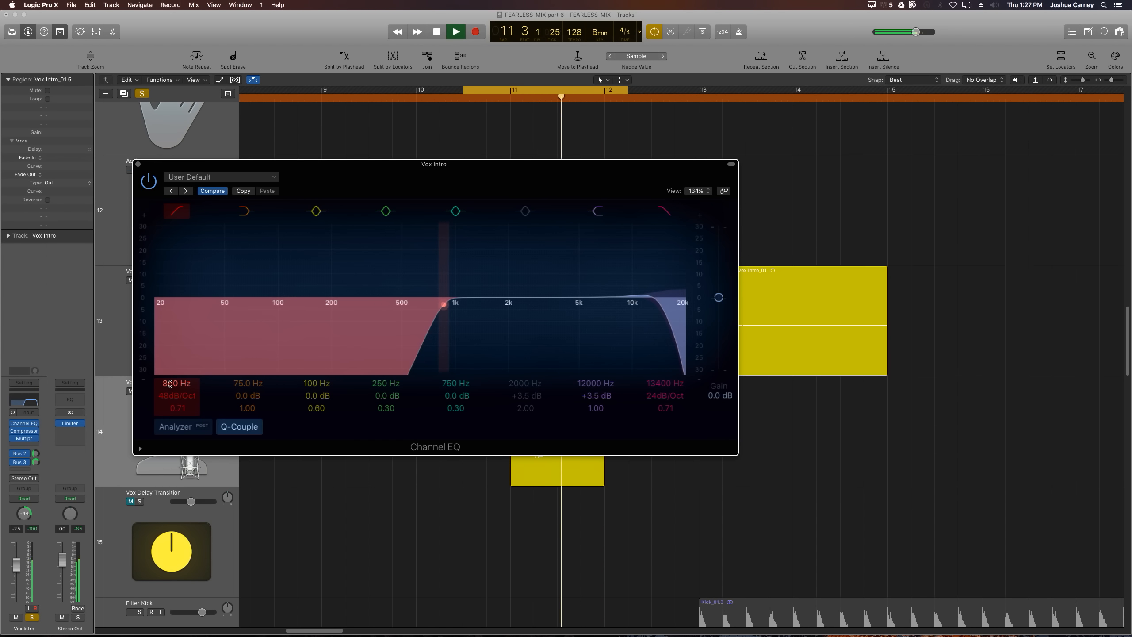
key(space)
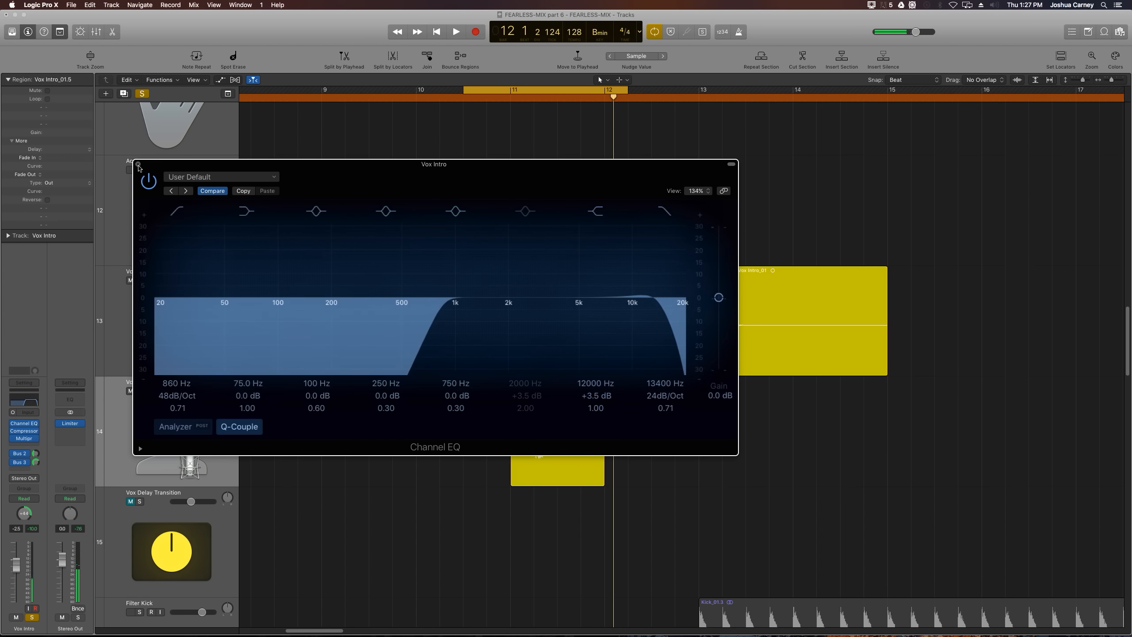
drag(173, 384, 174, 396)
key(space)
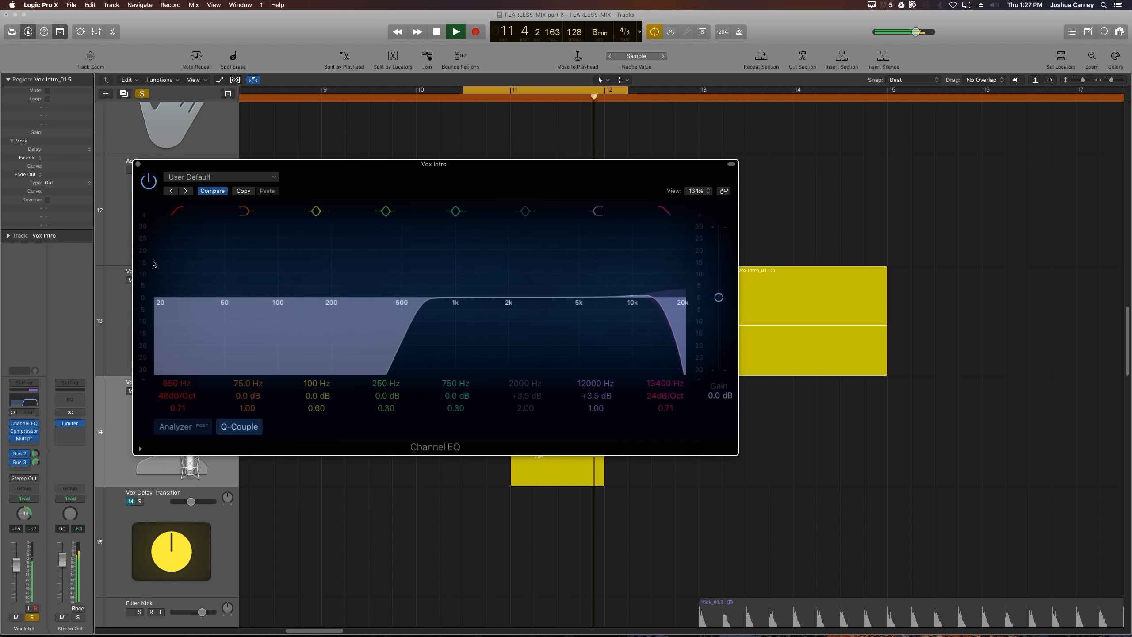
key(space)
click(138, 164)
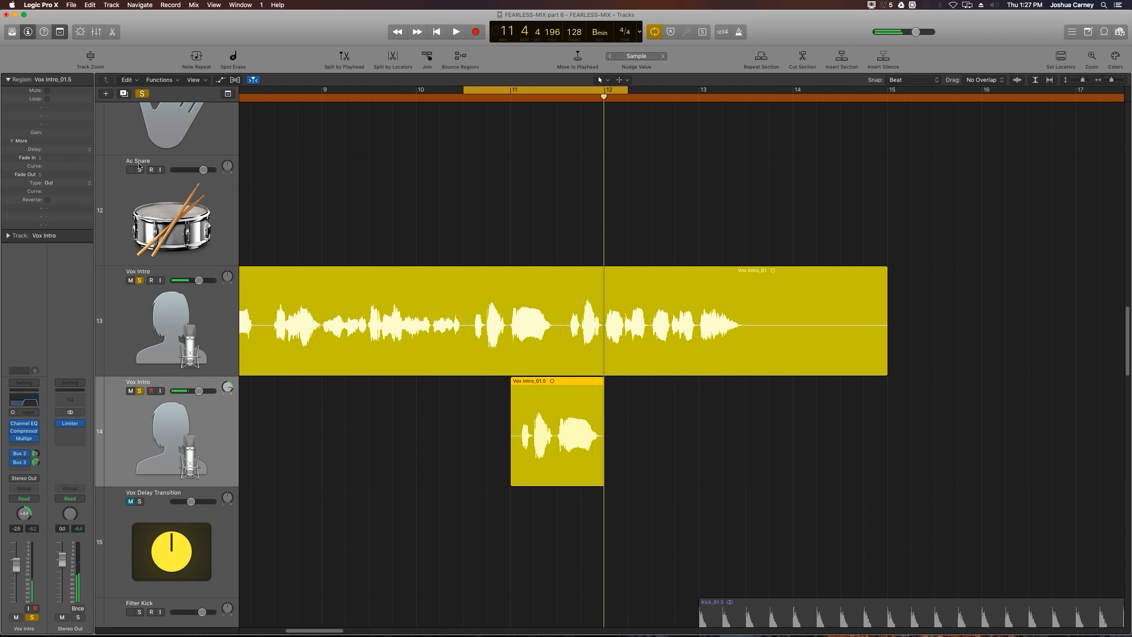
Insert a mono Pitch Correction plug-in ahead of the Channel EQ on the duplicate Vox Intro track
click(21, 421)
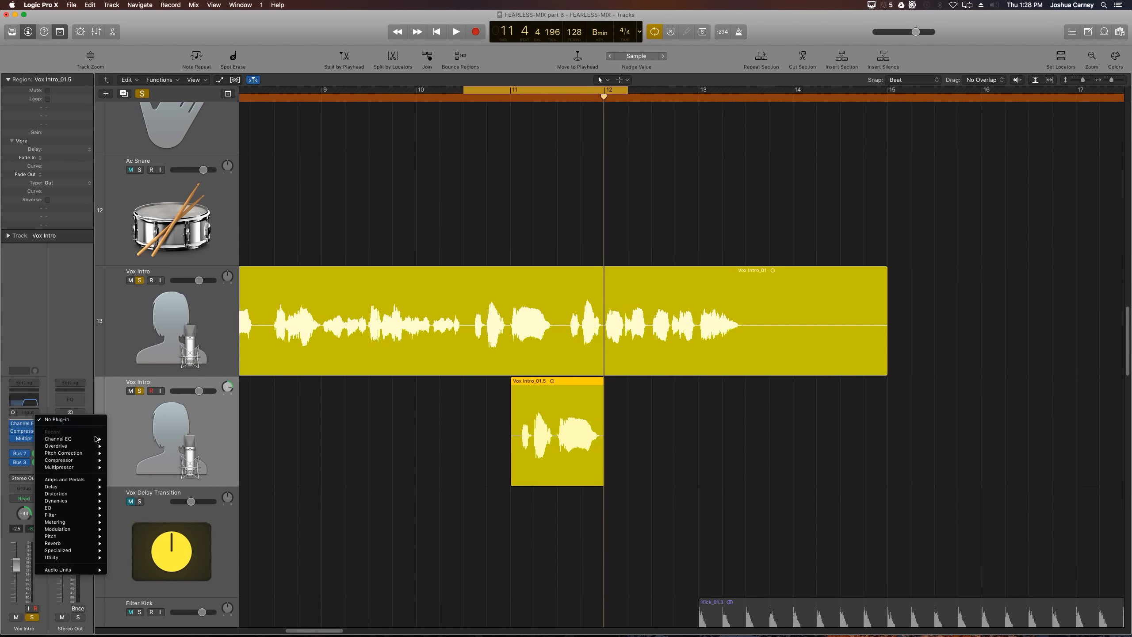
mouse_move(72, 539)
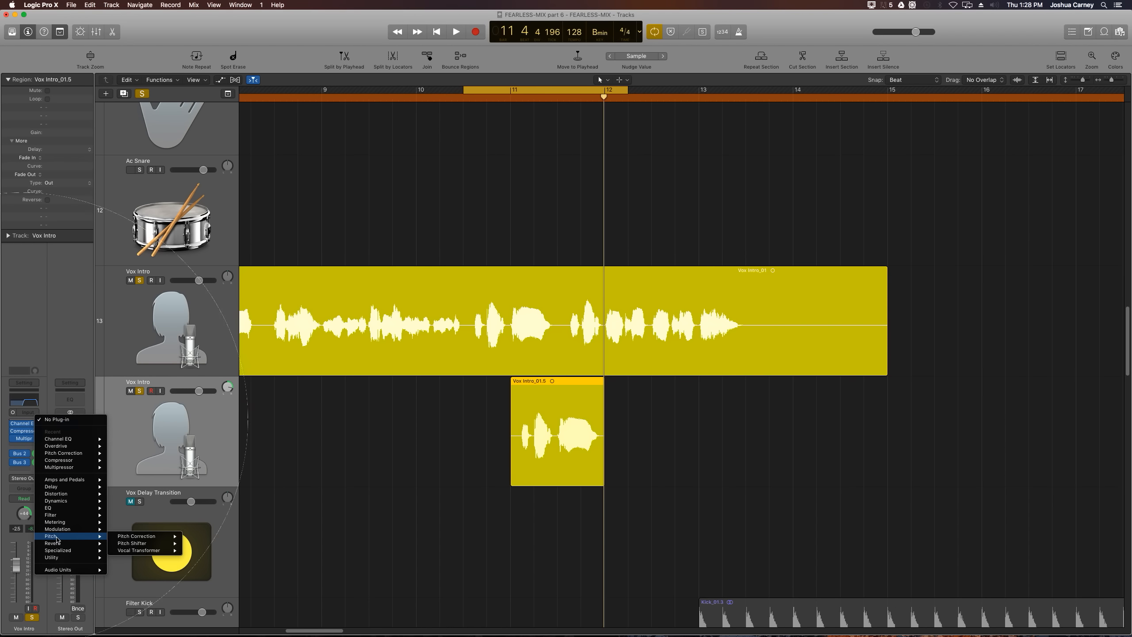
mouse_move(142, 537)
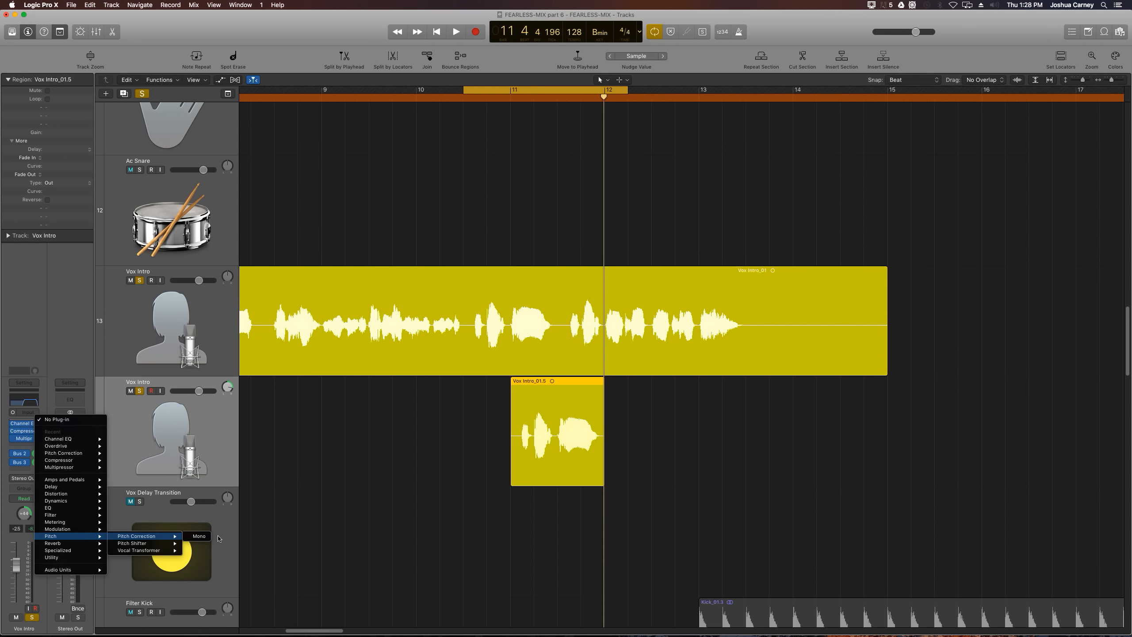
click(201, 538)
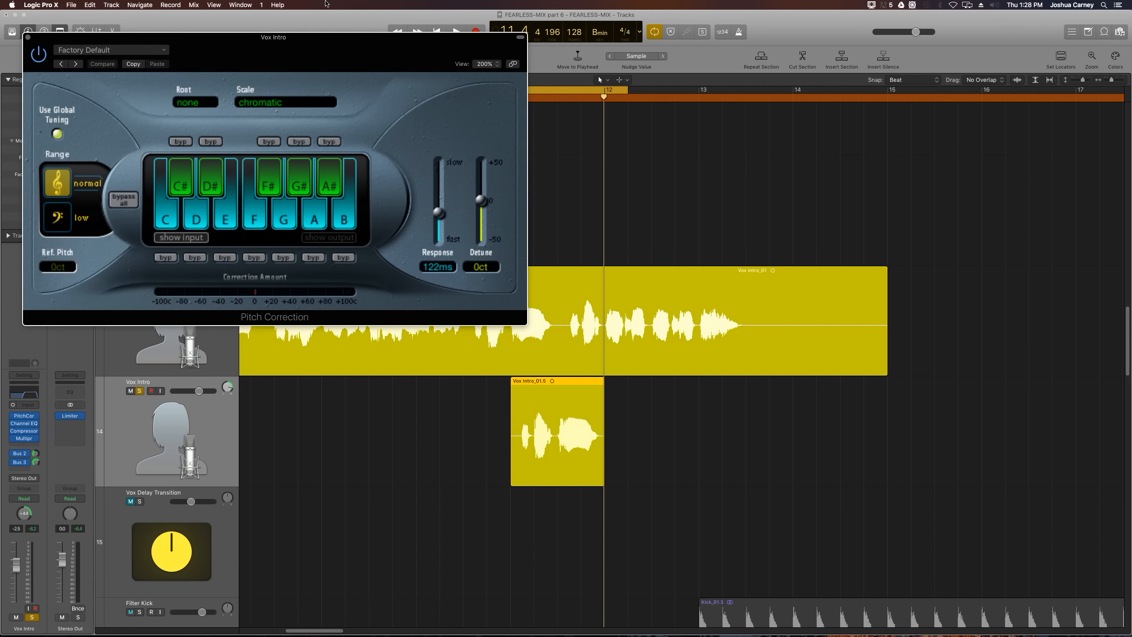
drag(330, 37, 418, 226)
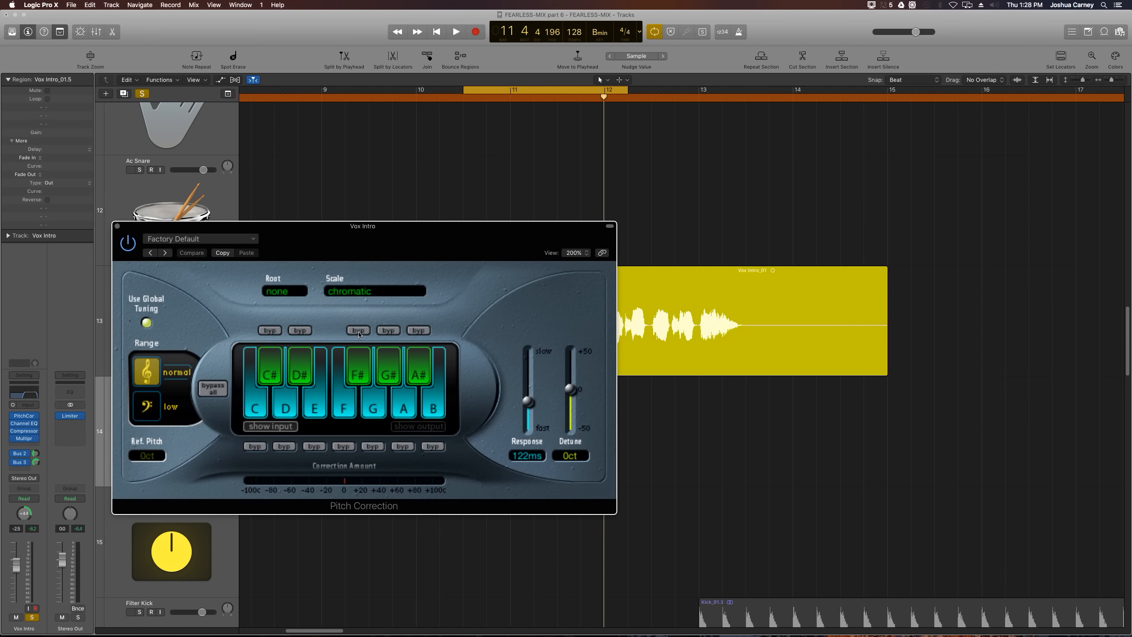
Set Pitch Correction to the natural min scale with root B and a fast response of 5.17 ms
click(348, 293)
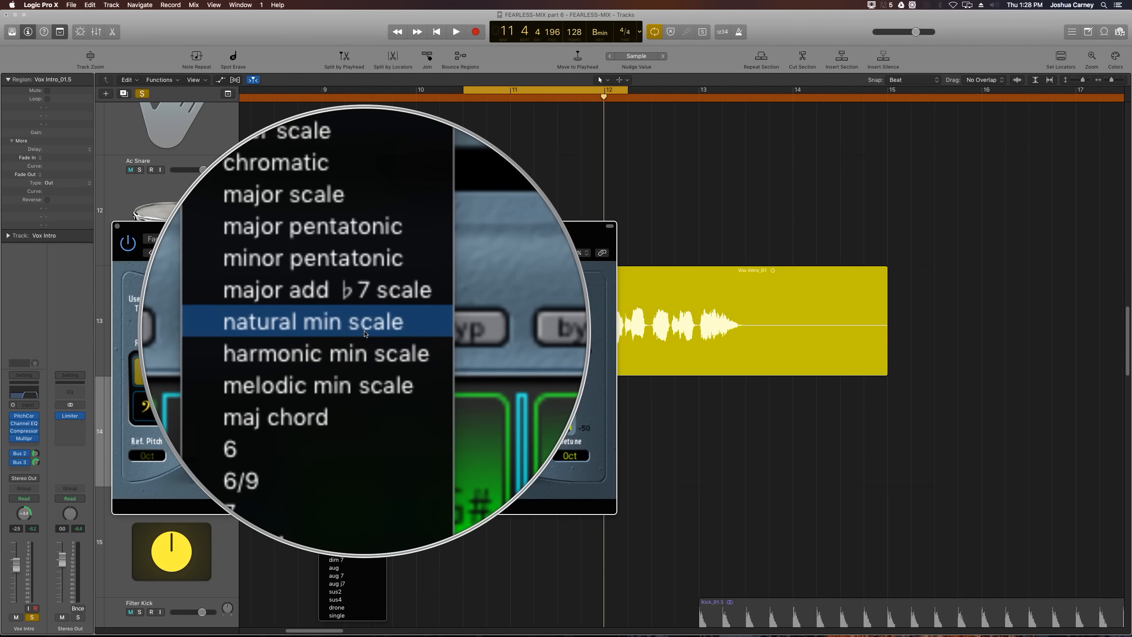
click(364, 333)
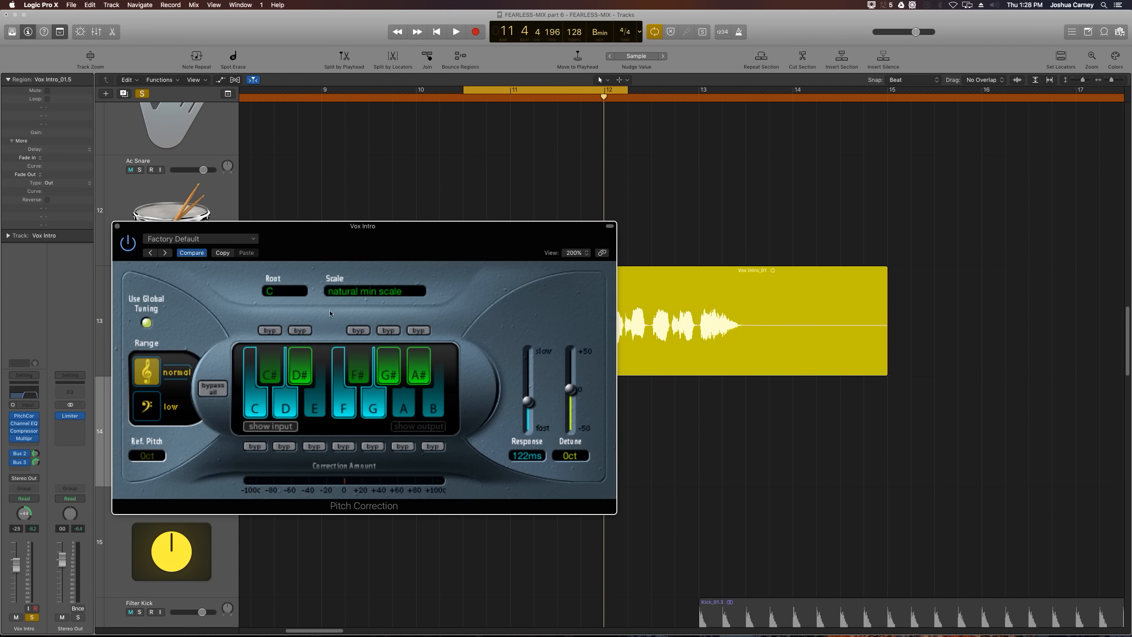
click(294, 292)
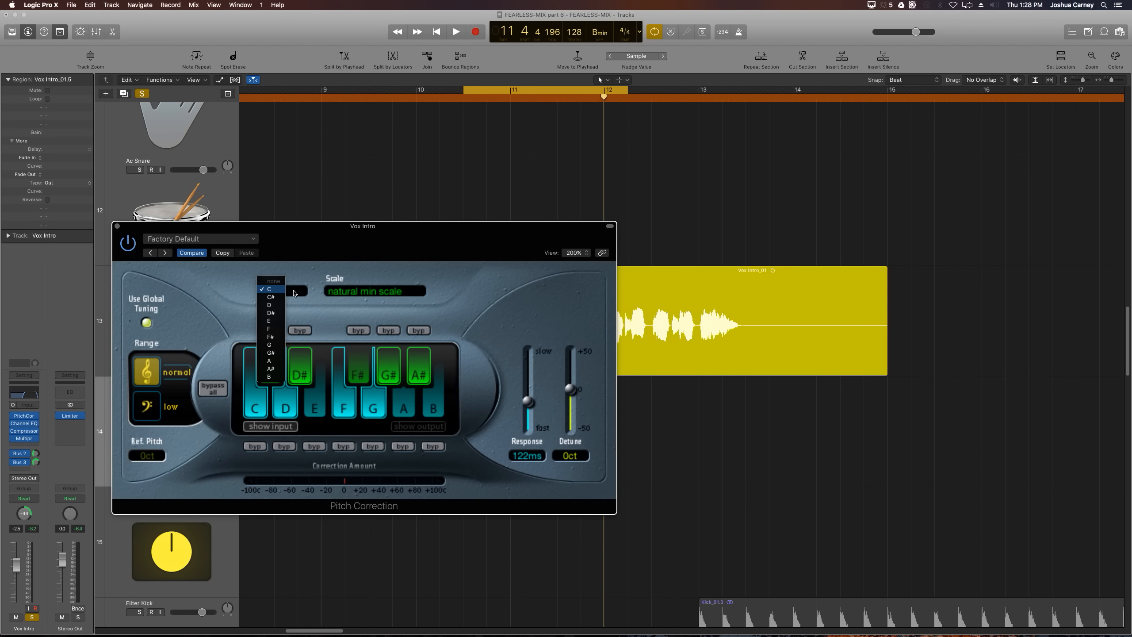
click(270, 377)
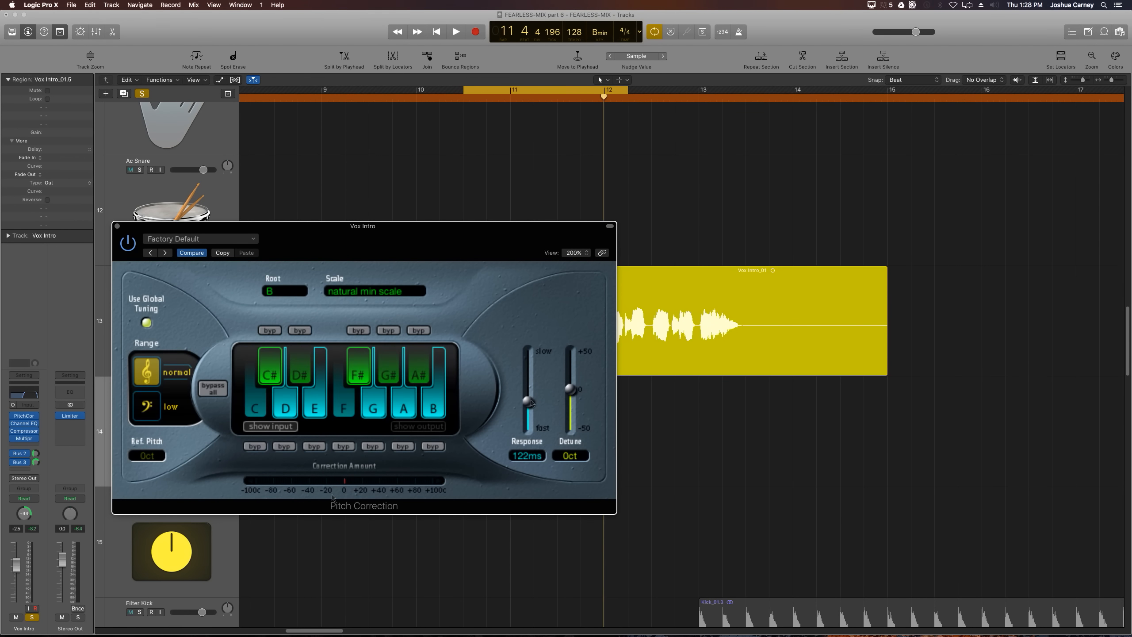
drag(531, 401, 535, 423)
Take the original Vox Intro track out of solo, leaving only the duplicate soloed
drag(468, 247, 639, 250)
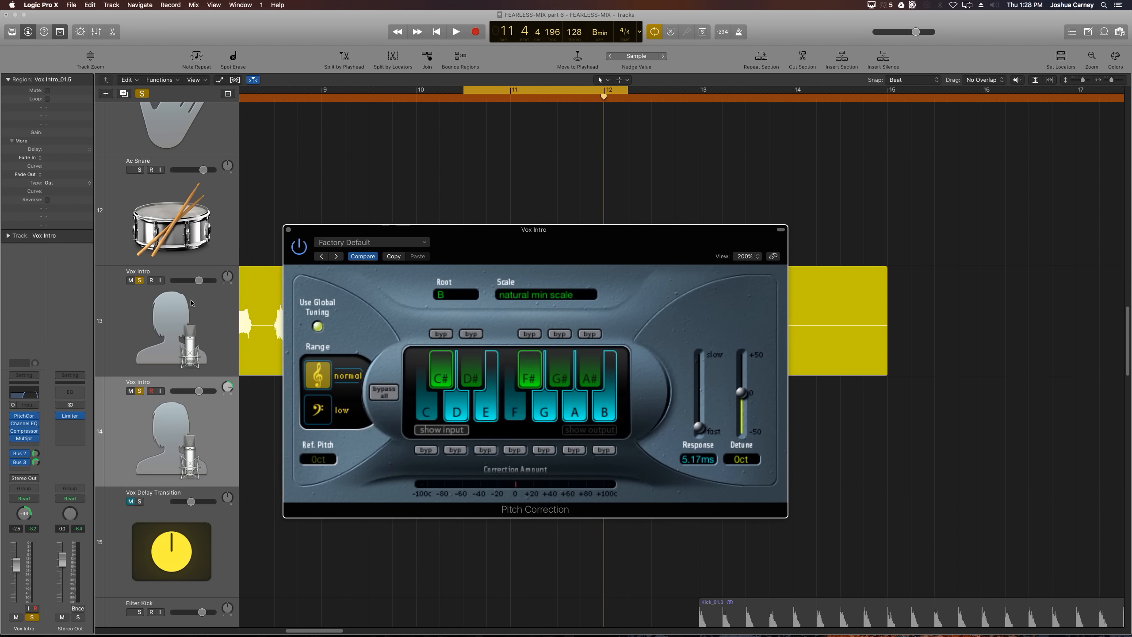
click(139, 281)
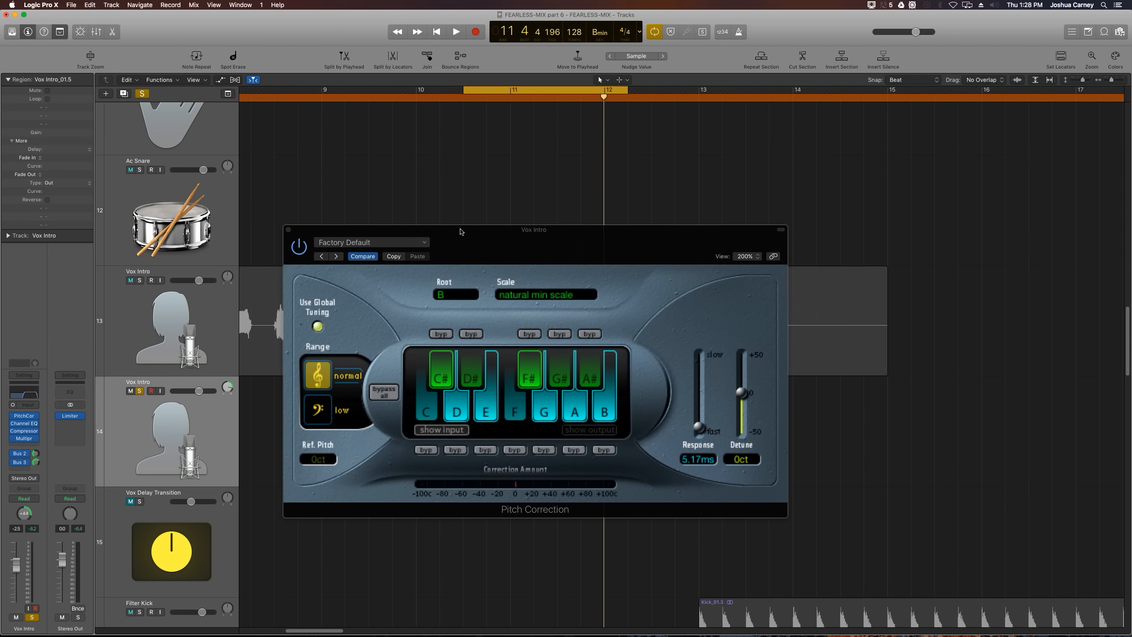
Match the cycle range to the Vox Intro phrase region on the duplicate track
drag(464, 238, 447, 494)
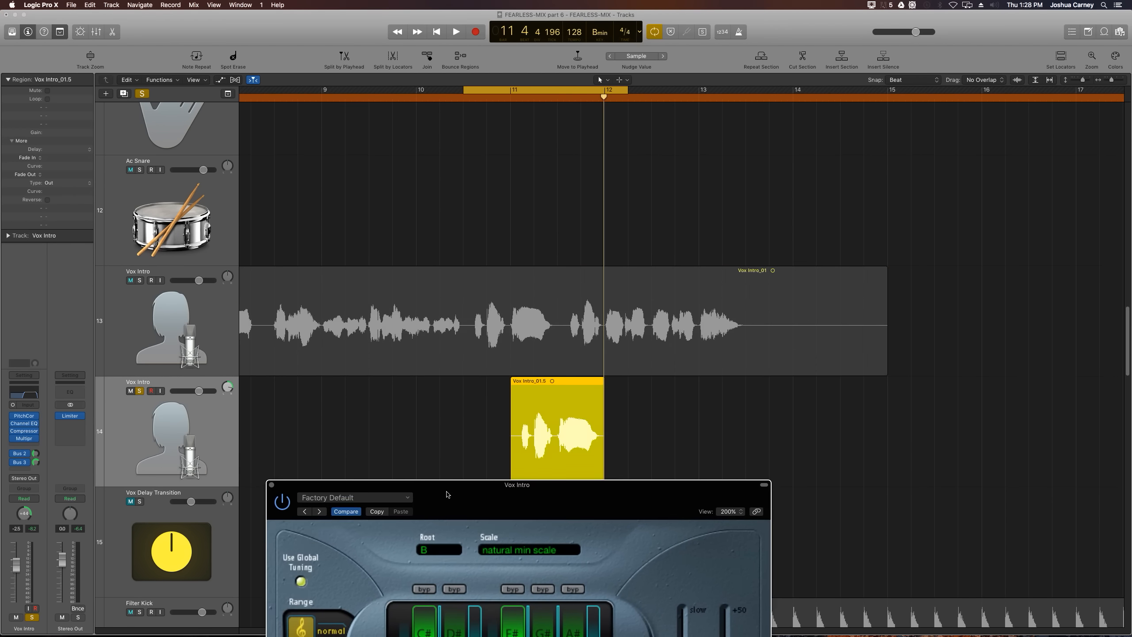
click(572, 445)
key(super+u)
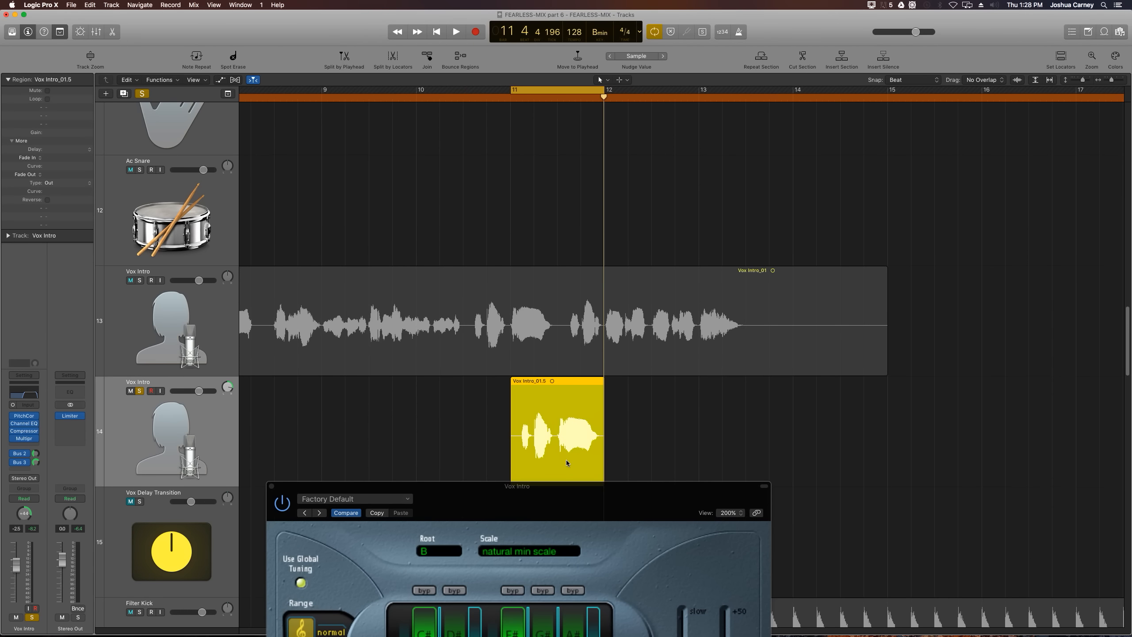
Set the Pitch Correction response to 0.00 ms and toggle the F# bypass while auditioning the looped phrase
drag(565, 489, 480, 168)
key(space)
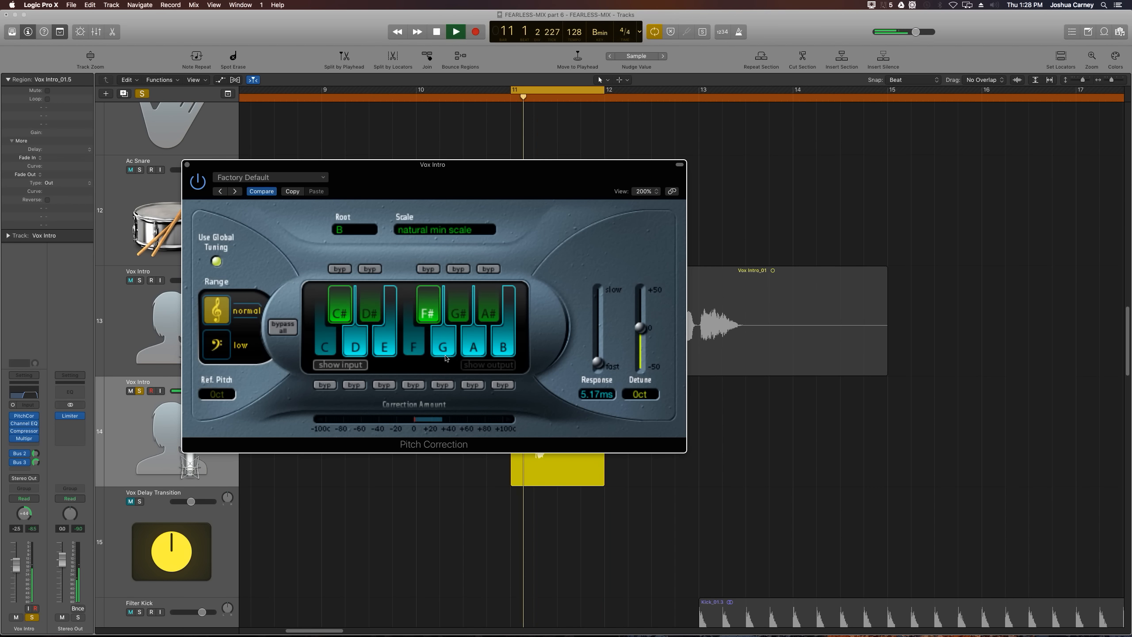
drag(598, 363, 596, 374)
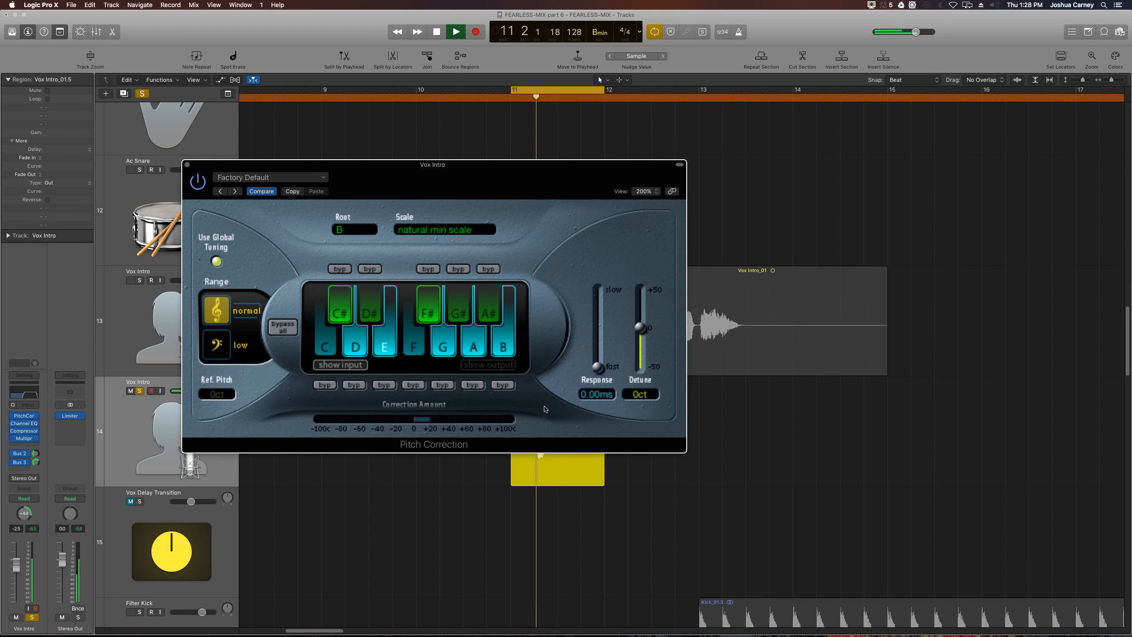
key(space)
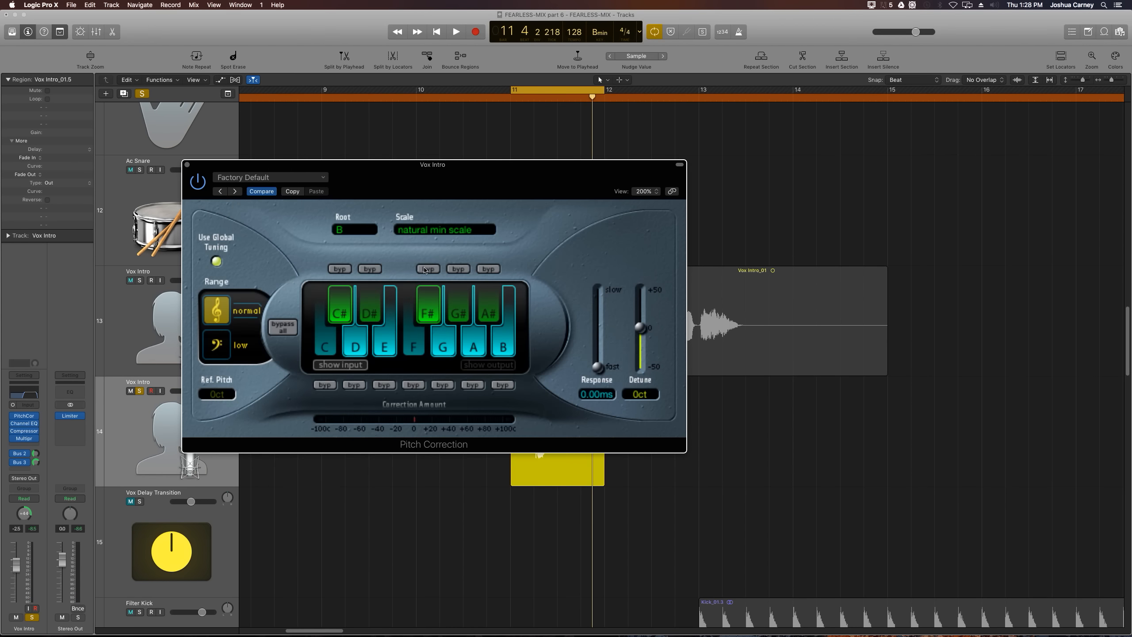
click(429, 269)
key(space)
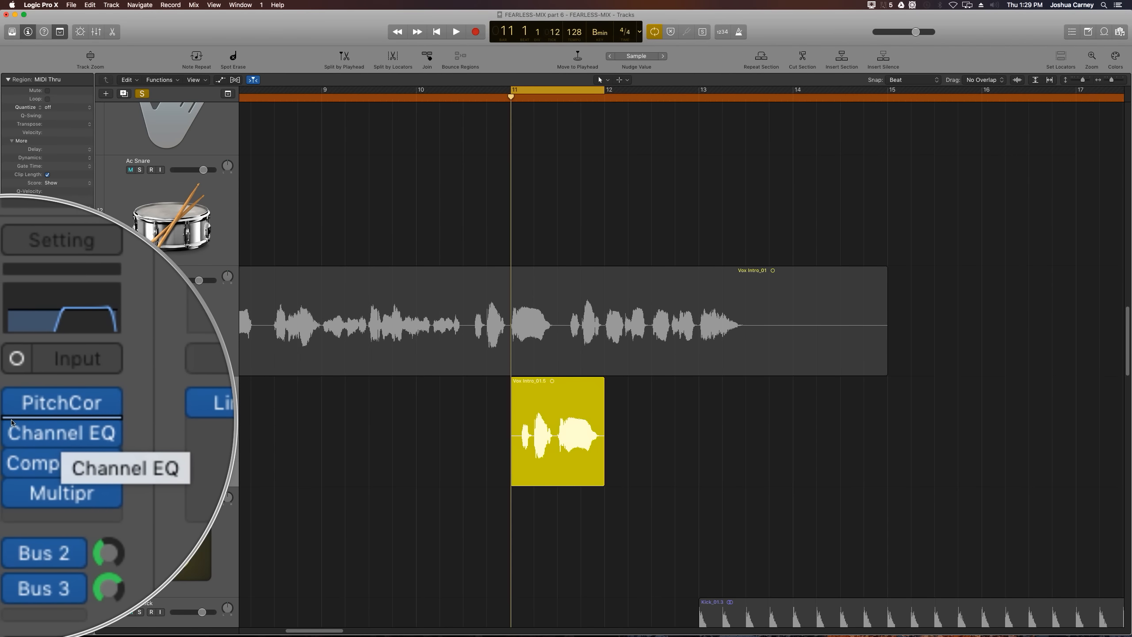
Insert an Overdrive plug-in between Pitch Correction and Channel EQ on the duplicate Vox Intro track
click(12, 422)
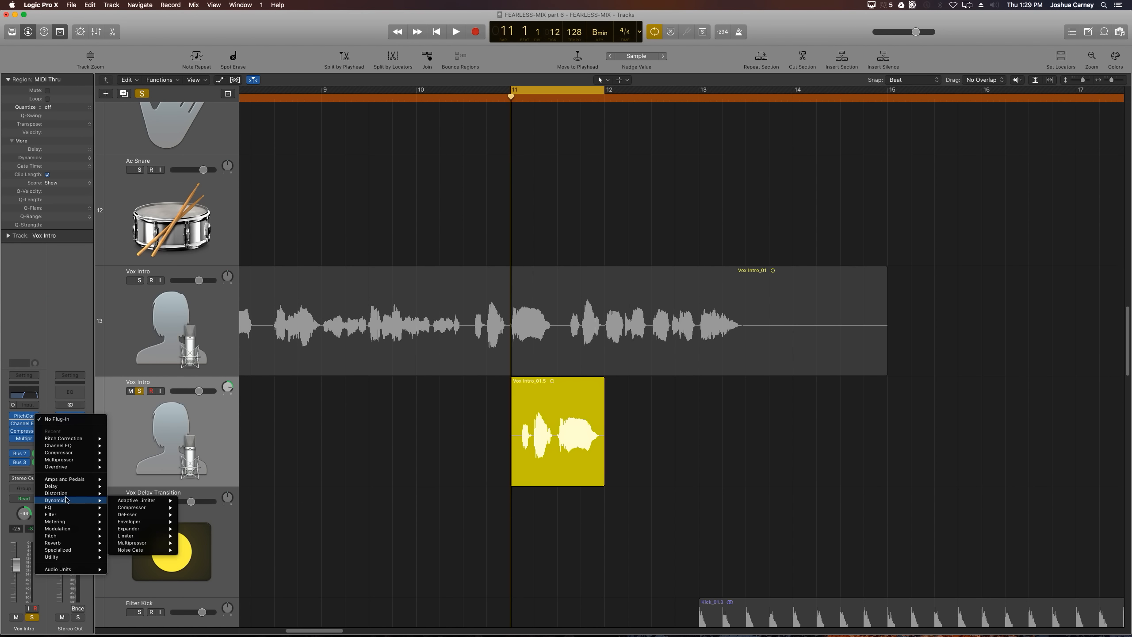
mouse_move(60, 494)
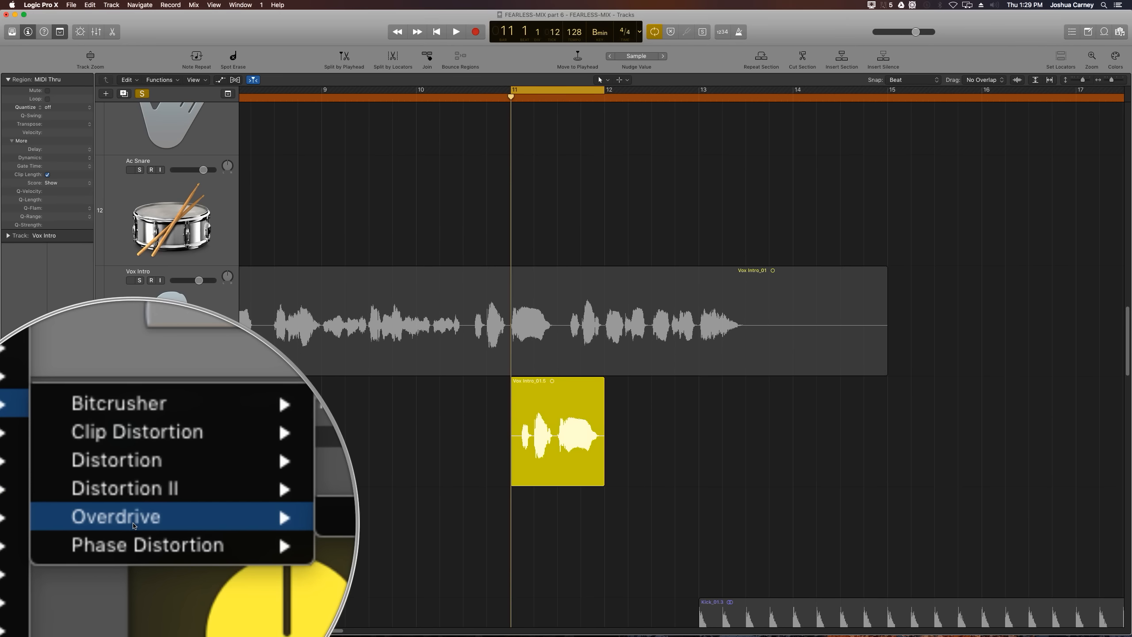
click(191, 523)
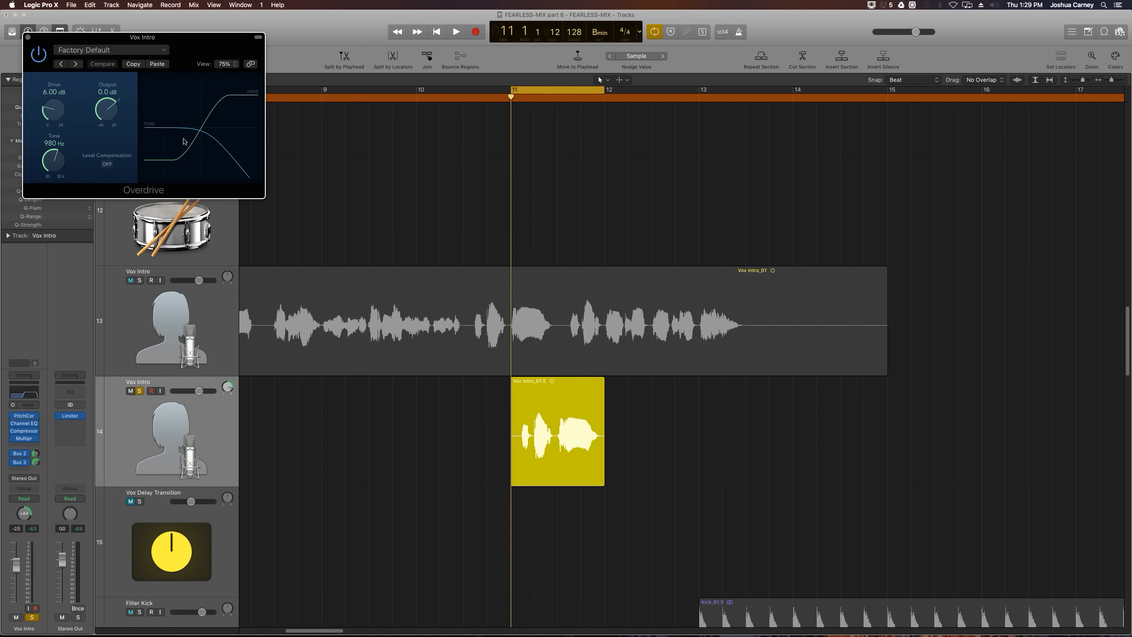
drag(143, 42, 307, 381)
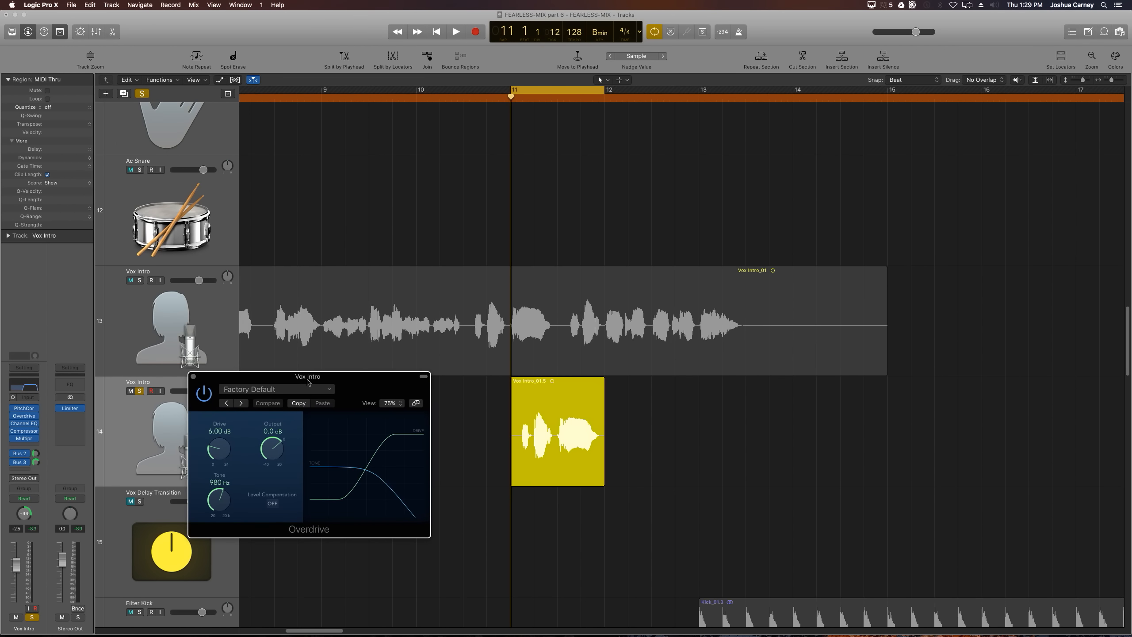
Set the Overdrive's drive to 16 dB with Level Compensation on while auditioning the looped phrase
drag(219, 450, 216, 383)
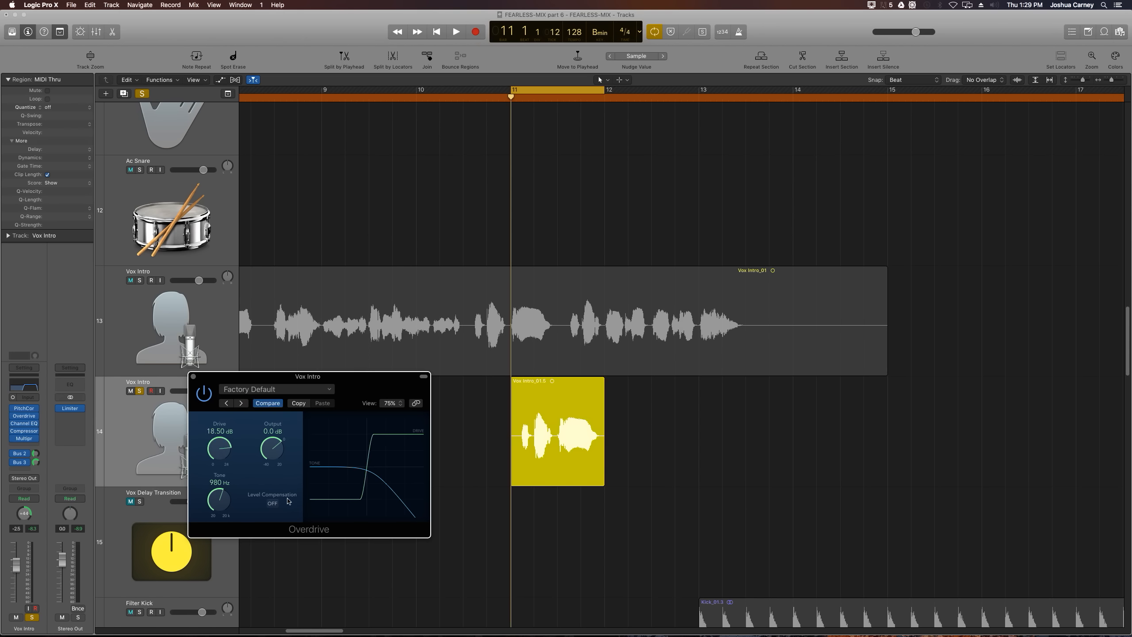
click(270, 504)
key(space)
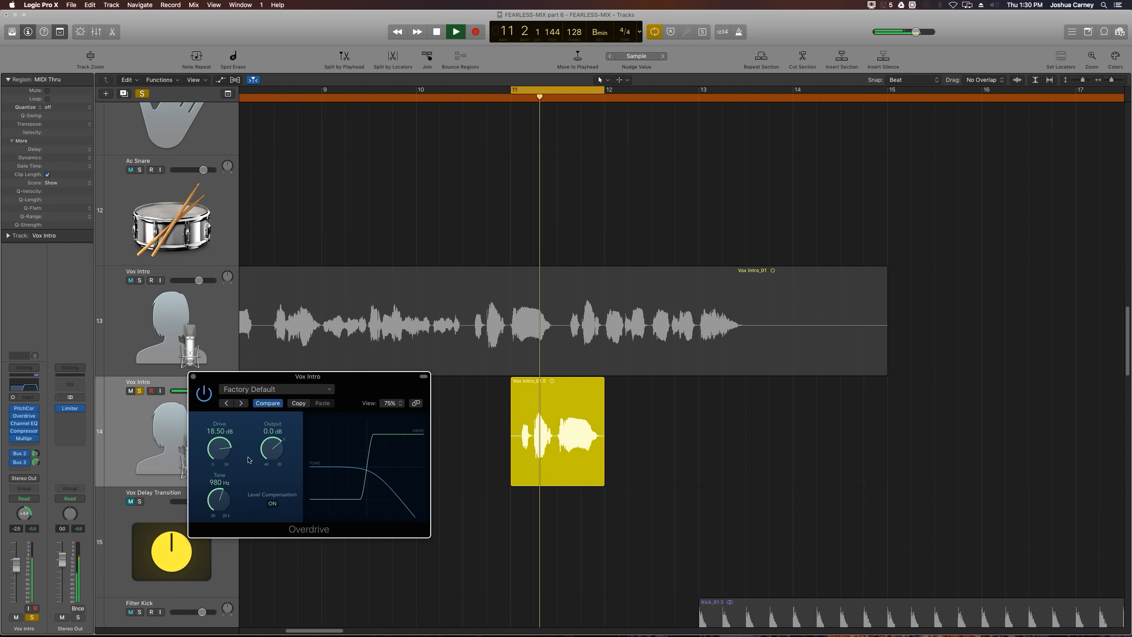
drag(221, 449, 224, 471)
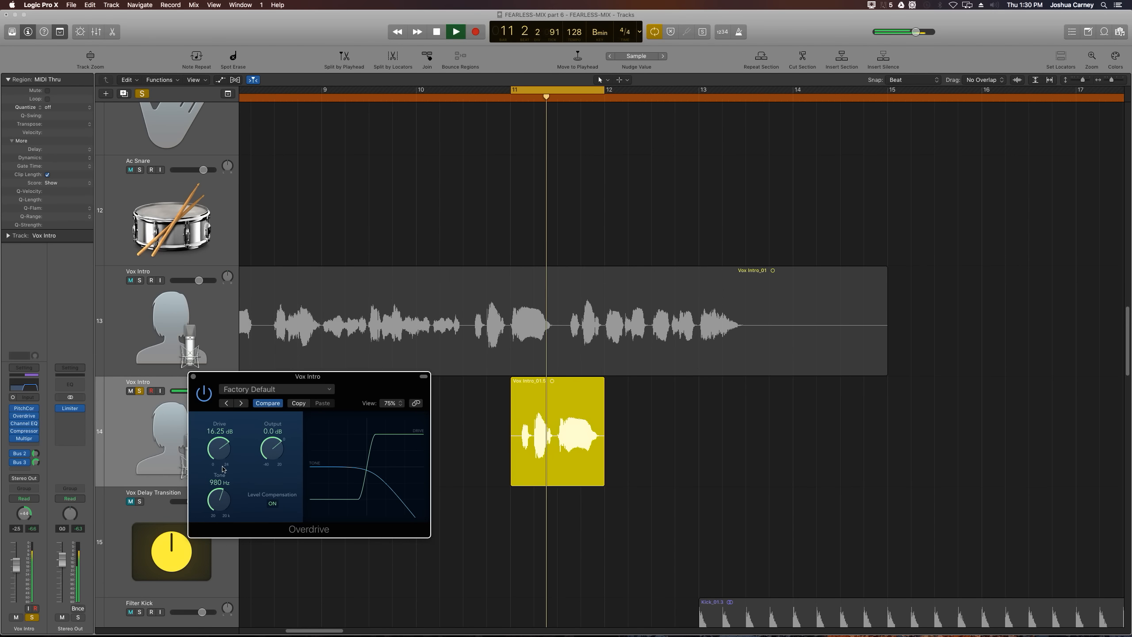
key(space)
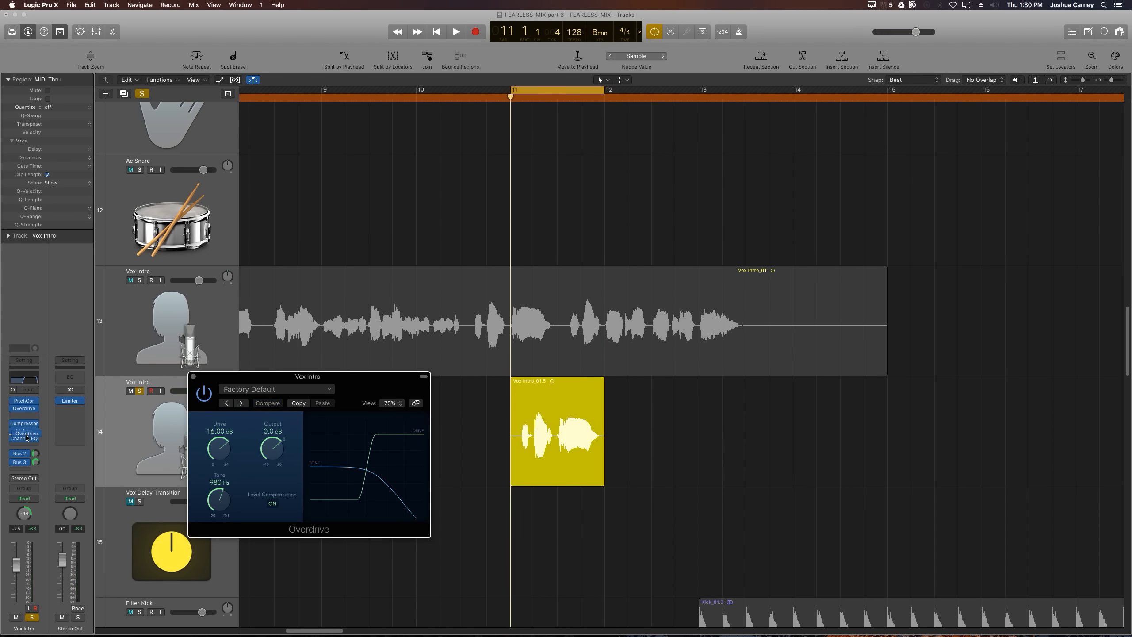
Move the Overdrive below the Multipressor, just ahead of the Channel EQ, and audition the new plug-in order
drag(27, 436, 27, 440)
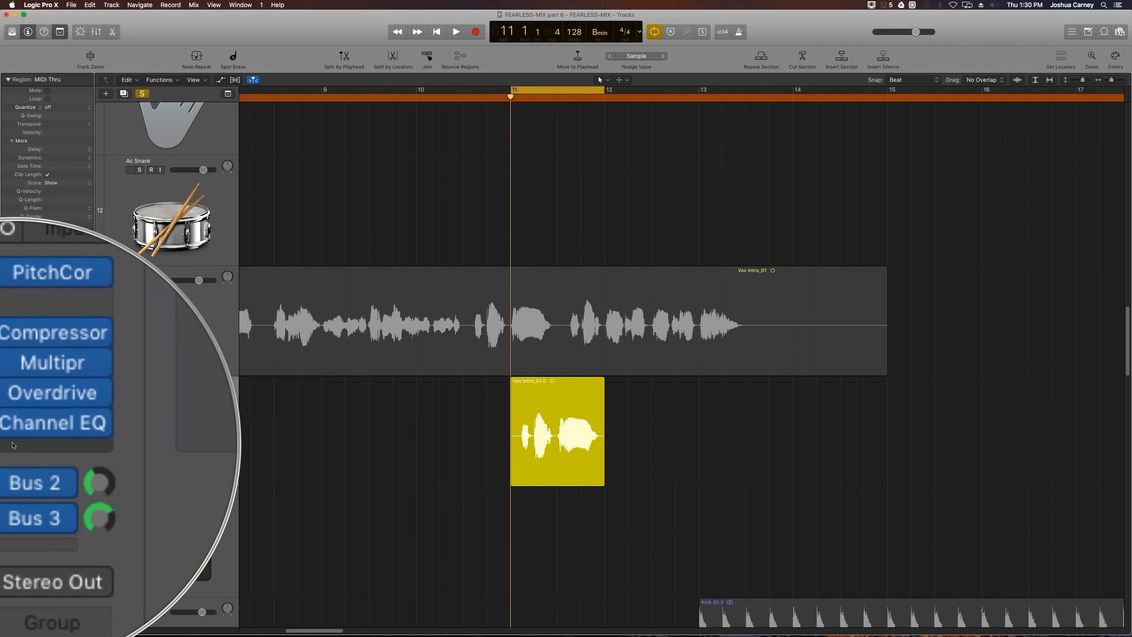
key(space)
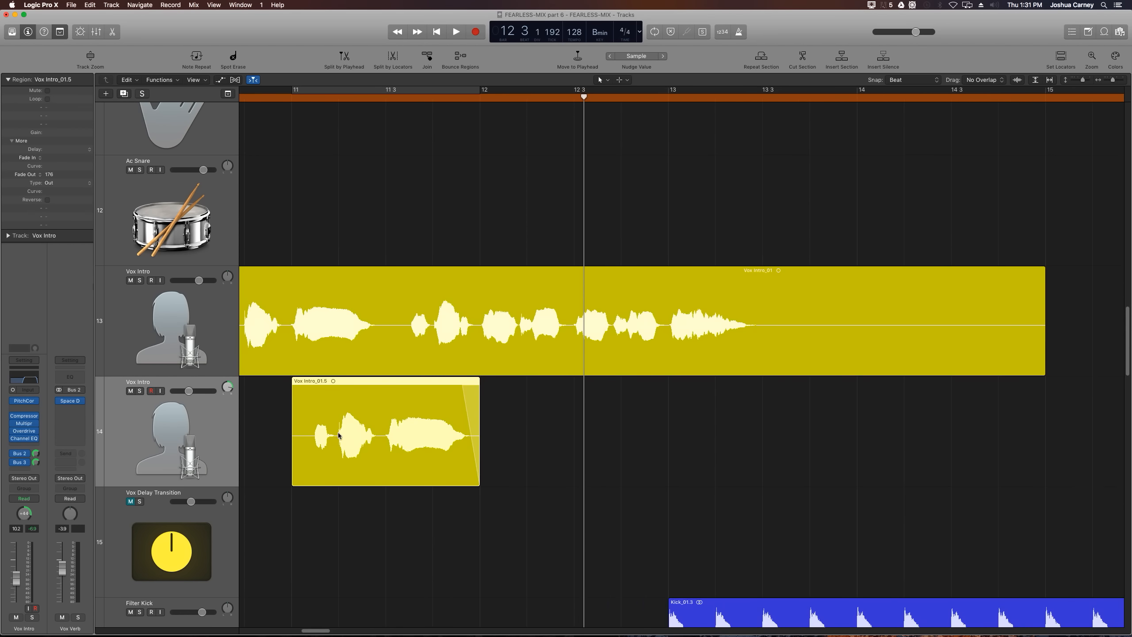
Add a fade-in of about 243 to the start of the duplicate Vox Intro phrase region
click(276, 443)
scroll(272, 445, right, 1)
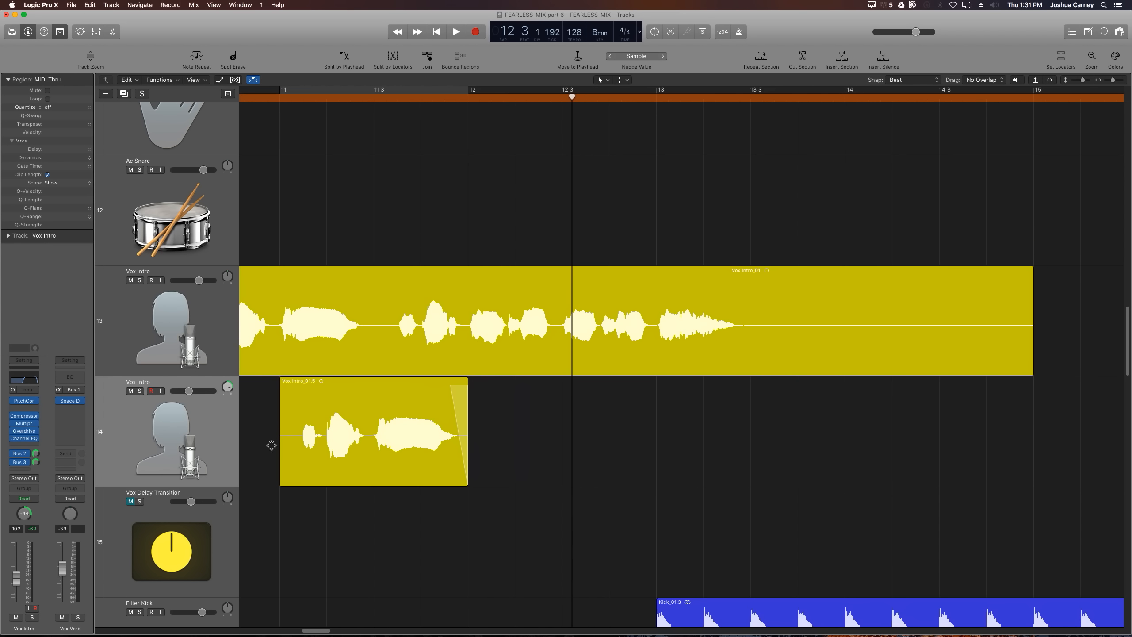
drag(303, 438, 254, 449)
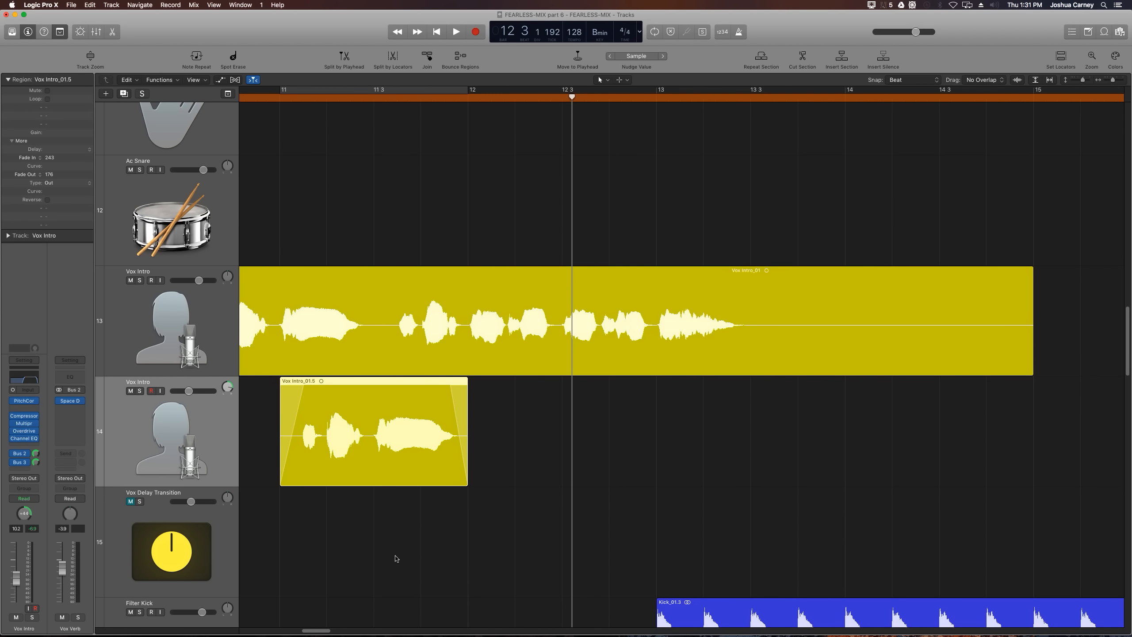
click(395, 556)
Play the intro vocal in the full mix through the duplicated phrase to check how the echo sits
key(super+Left)
key(super+Left)
key(super+Left)
key(super+Left)
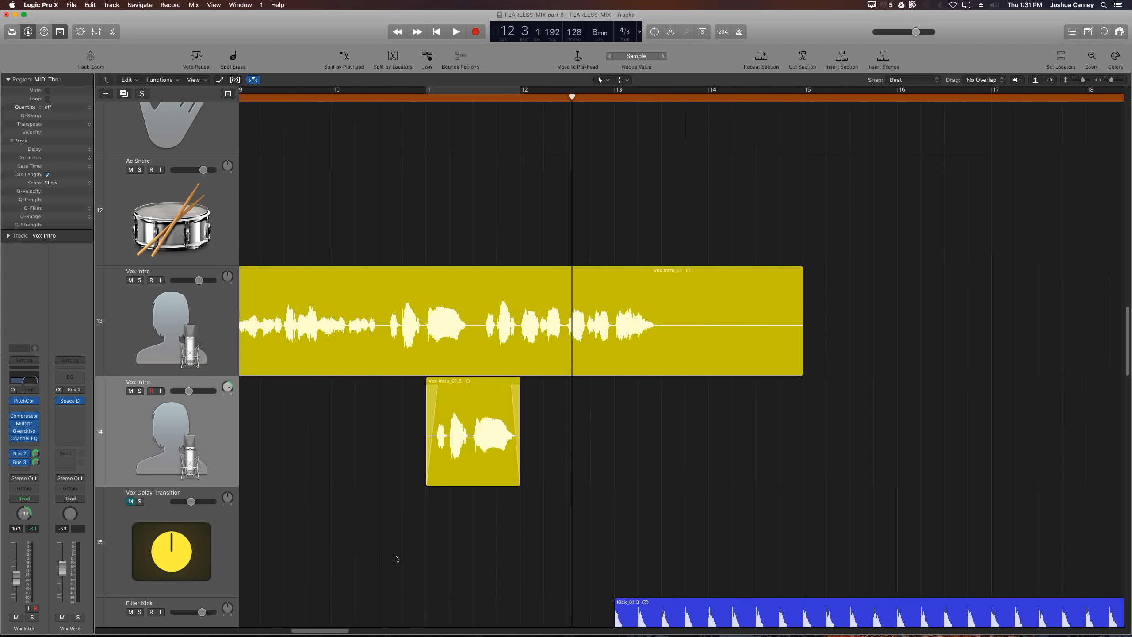
click(432, 97)
key(space)
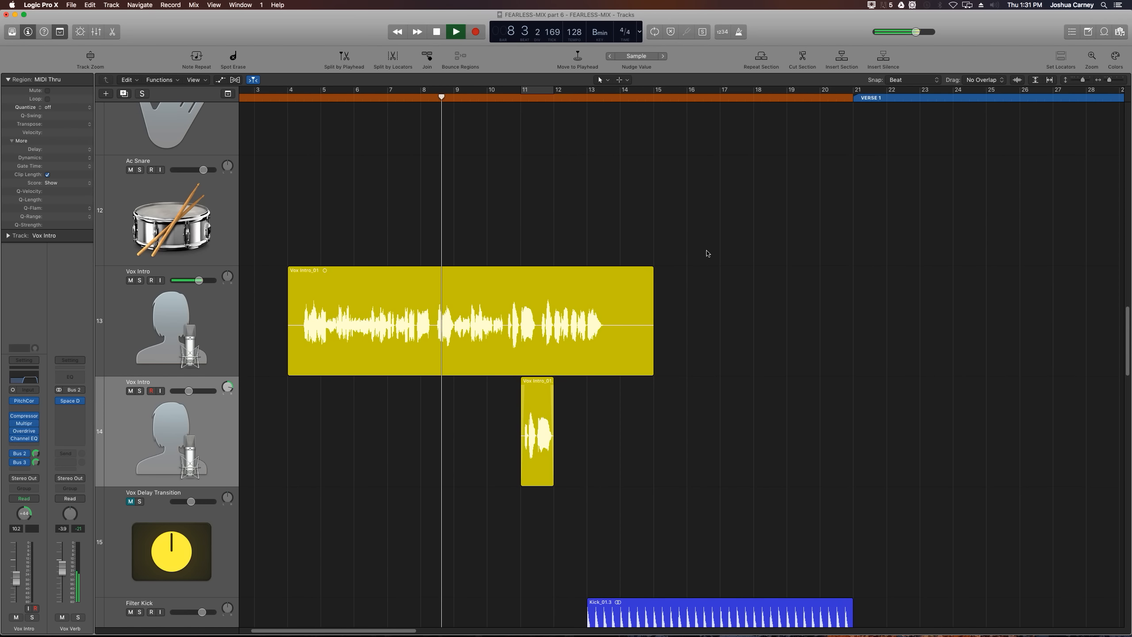
scroll(708, 254, down, 3)
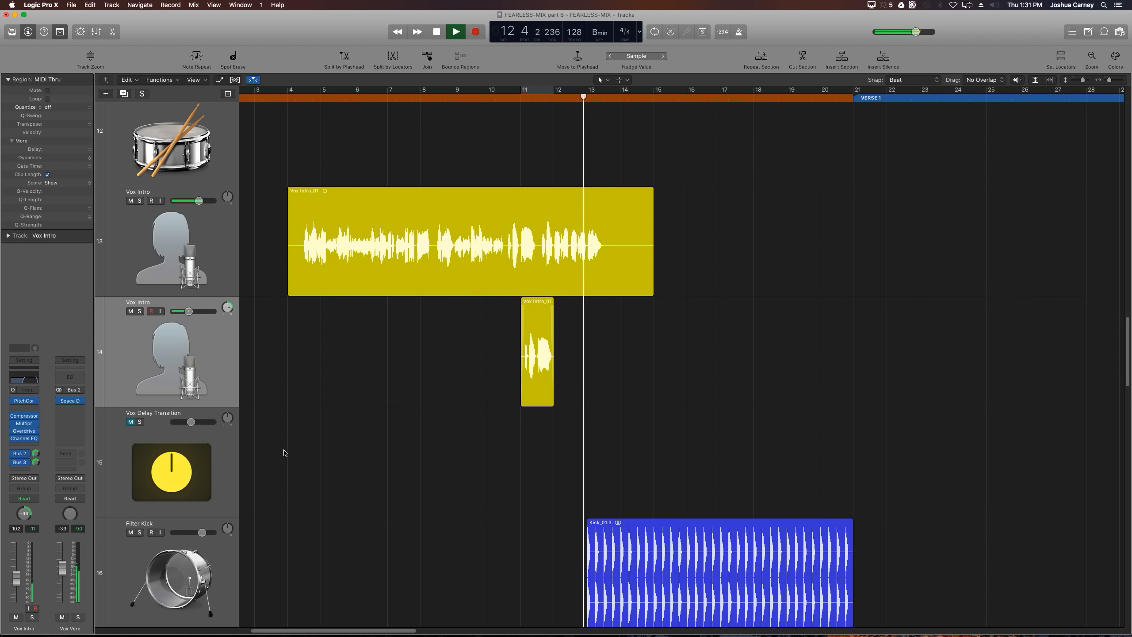
key(space)
Show the volume automation of the Vox Delay Transition track
key(super+Right)
key(super+Right)
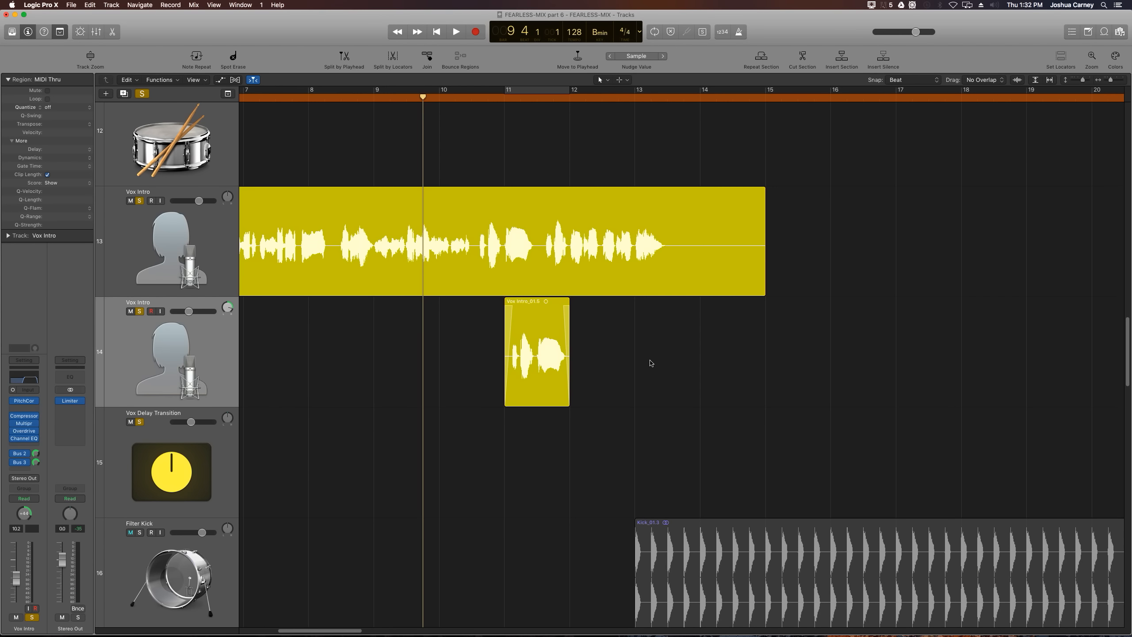
click(212, 462)
key(a)
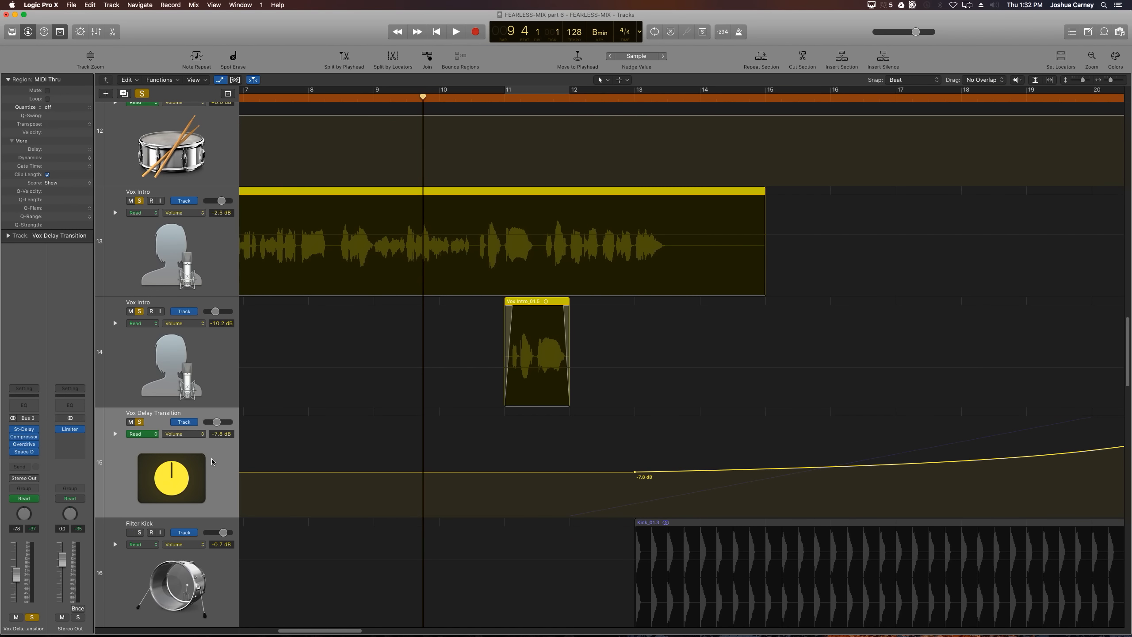
Play the soloed Vox Intro tracks through the Vox Delay Transition's volume rise into Verse 1
click(184, 359)
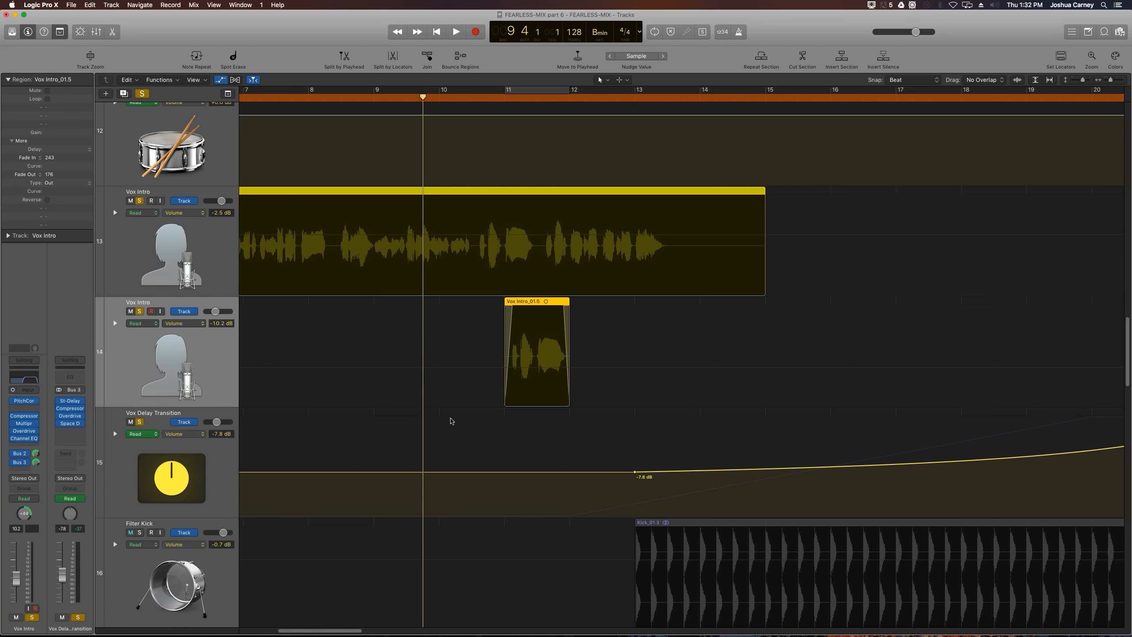
key(space)
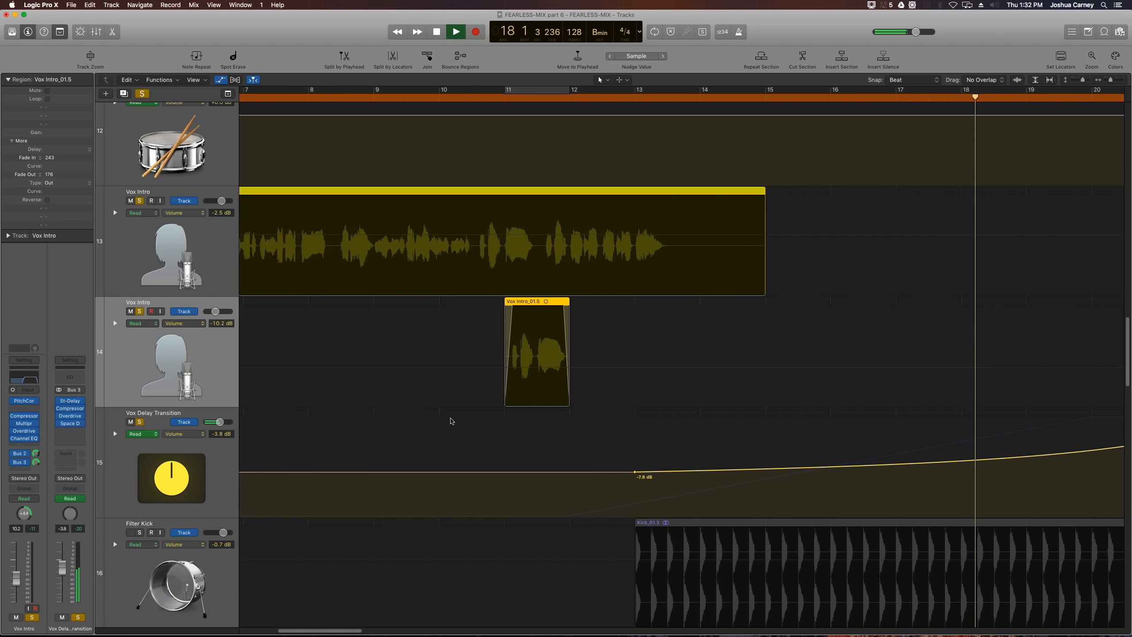
key(super+Left)
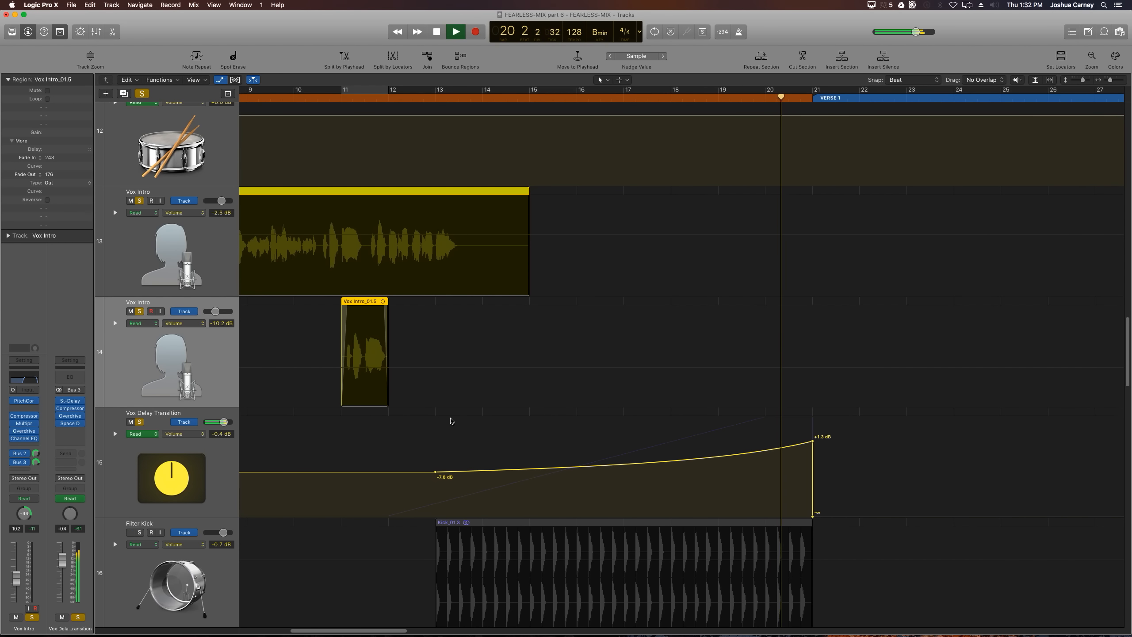
key(space)
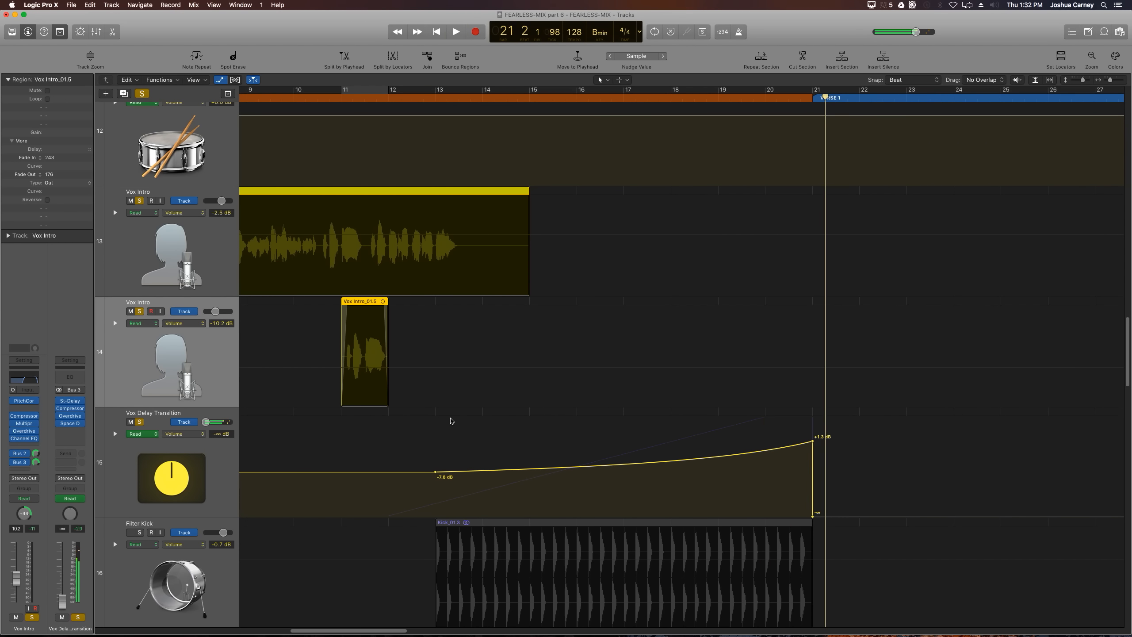
key(Return)
key(space)
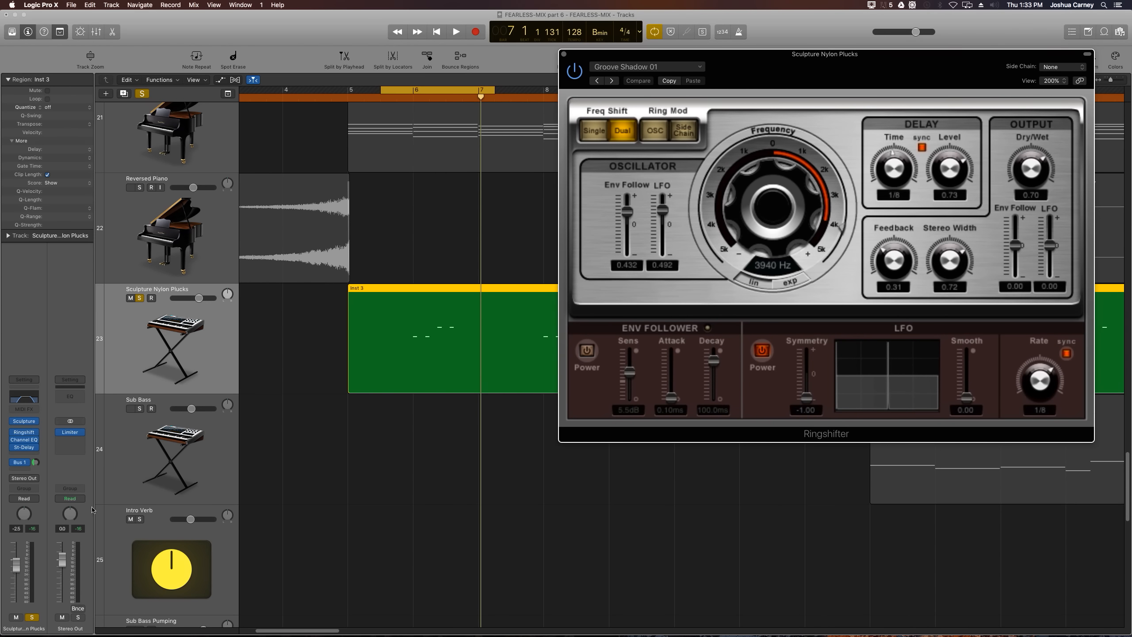
Open the Channel EQ on the Sculpture Nylon Plucks track and audition its filtered sound
click(26, 441)
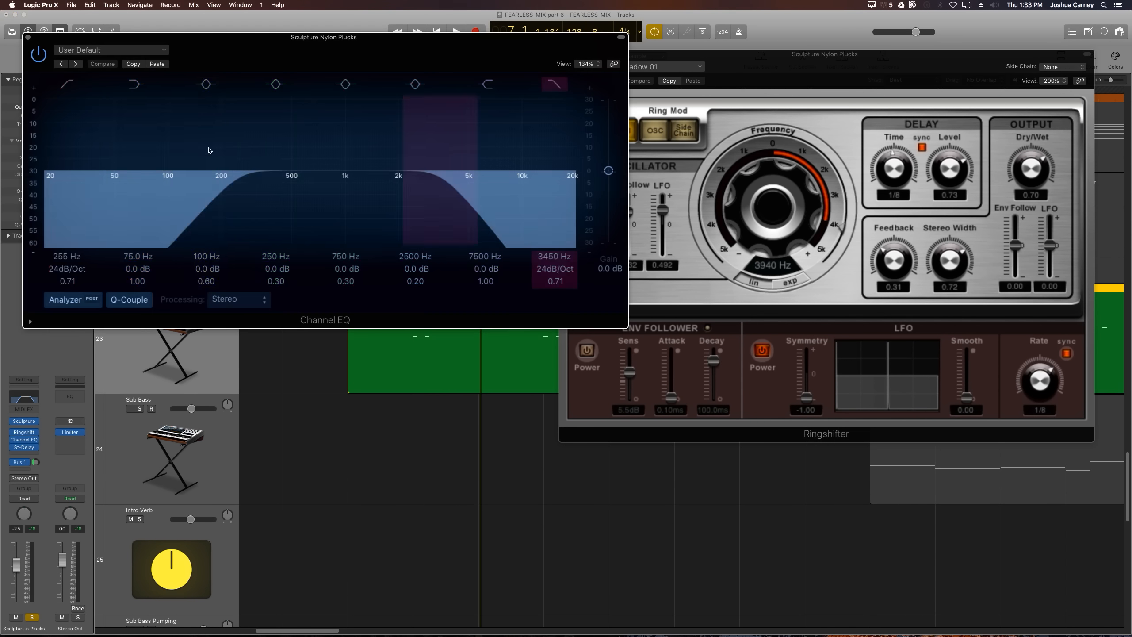
drag(332, 46, 823, 340)
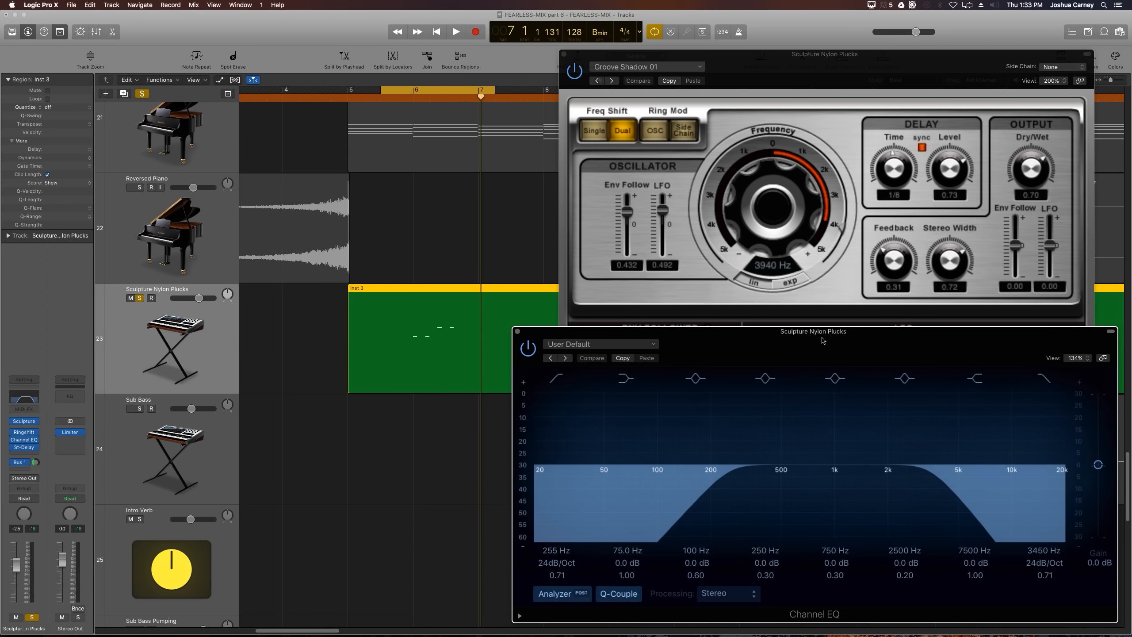
key(space)
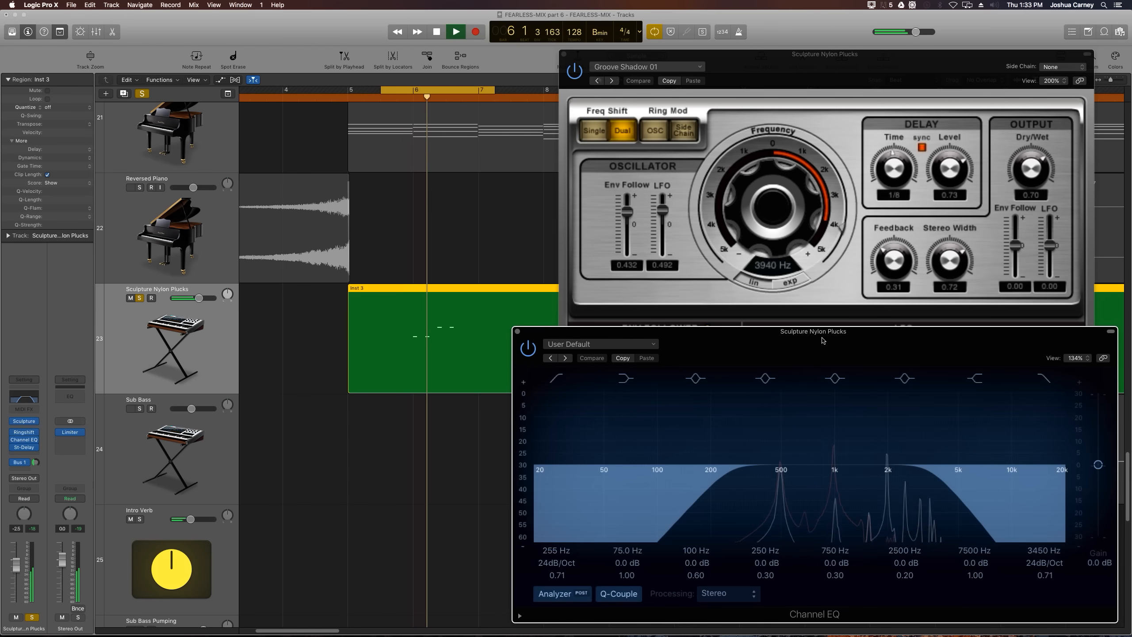
drag(822, 340, 337, 279)
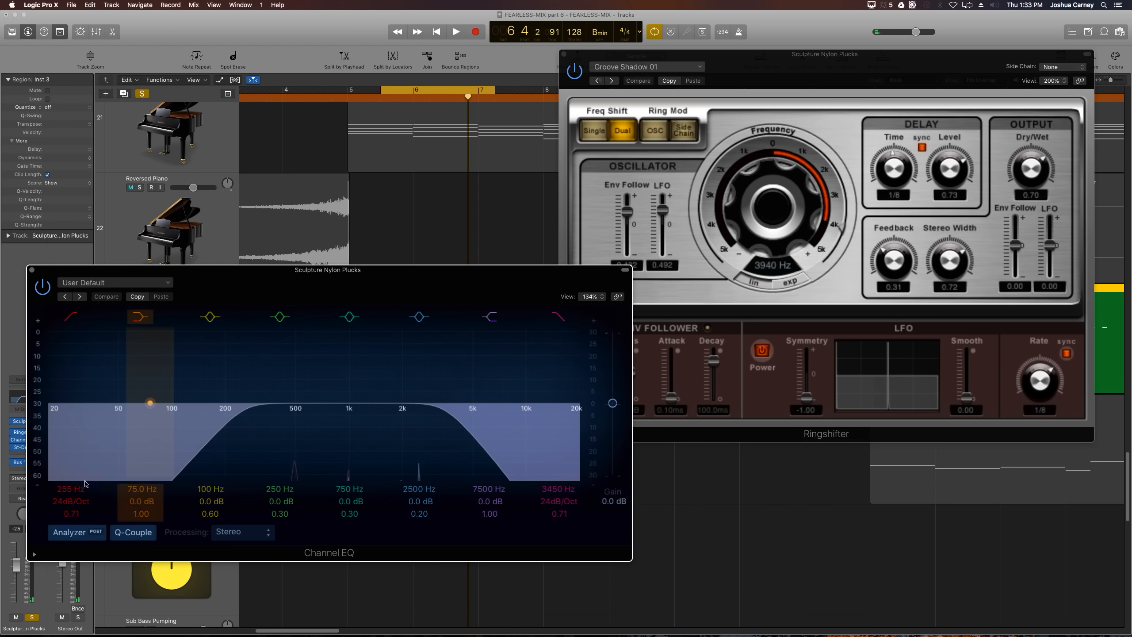
Set the Nylon Plucks Channel EQ's low cut to 570 Hz and high cut to about 7600 Hz, and close the EQ
drag(241, 409, 309, 410)
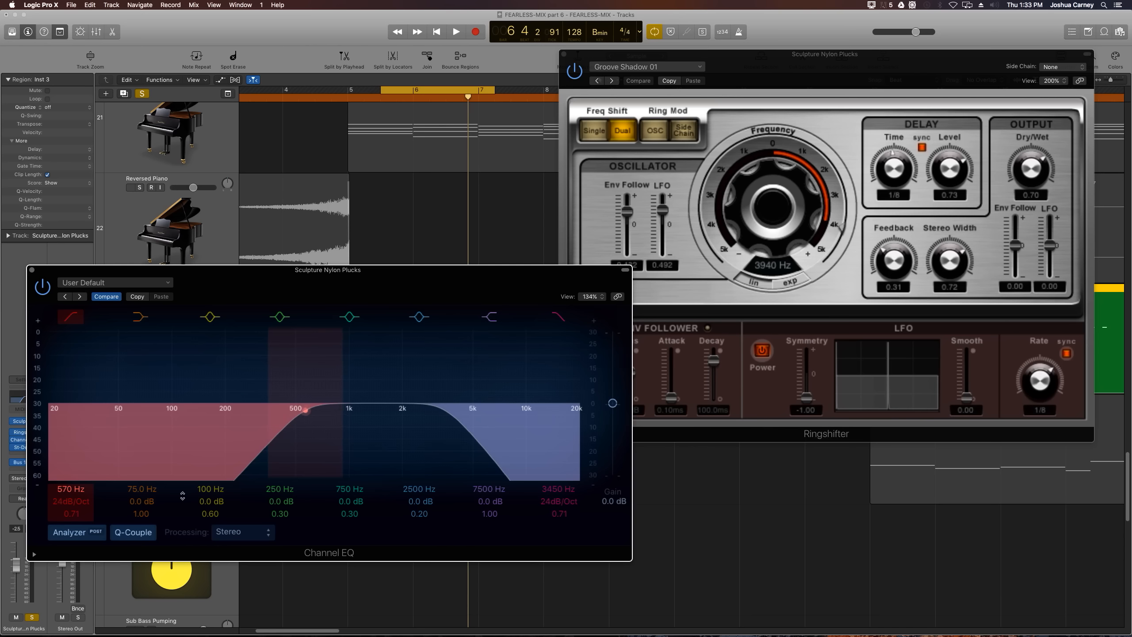
drag(552, 488, 553, 470)
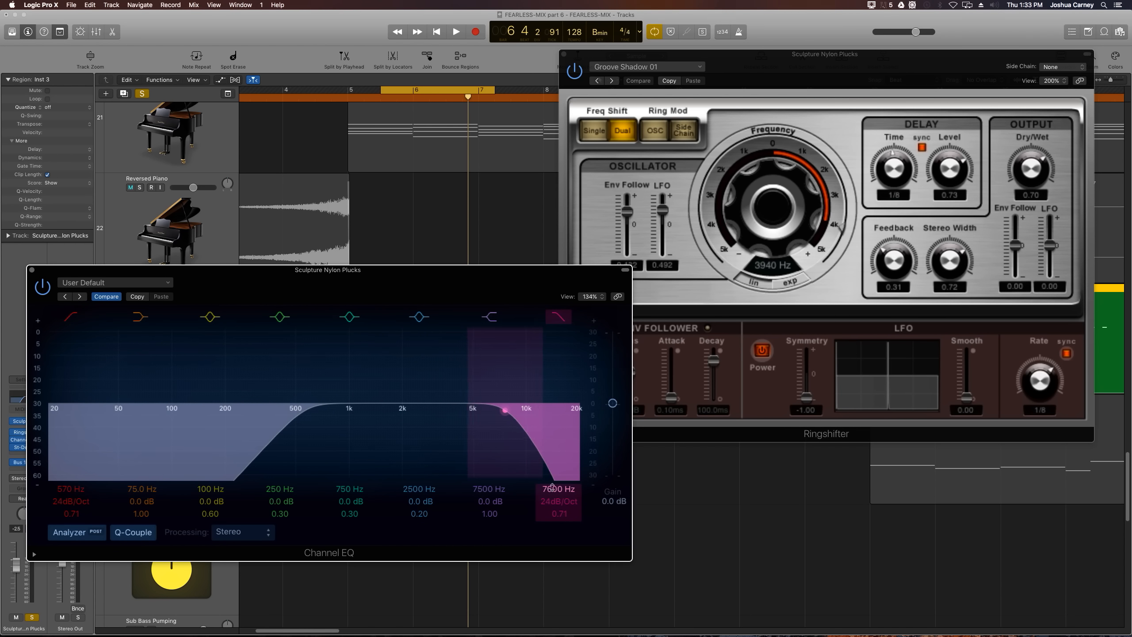
key(super+w)
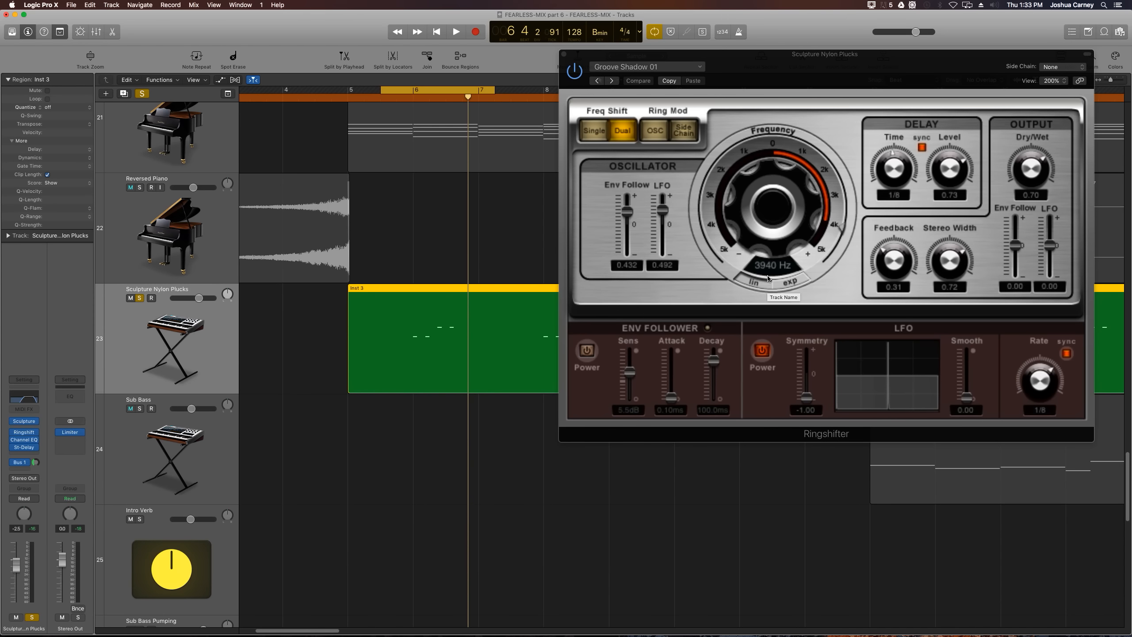
Set the Ringshifter frequency to 2940 Hz on the Nylon Plucks' Groove Shadow 01 setting and audition the soloed track
drag(753, 198, 773, 237)
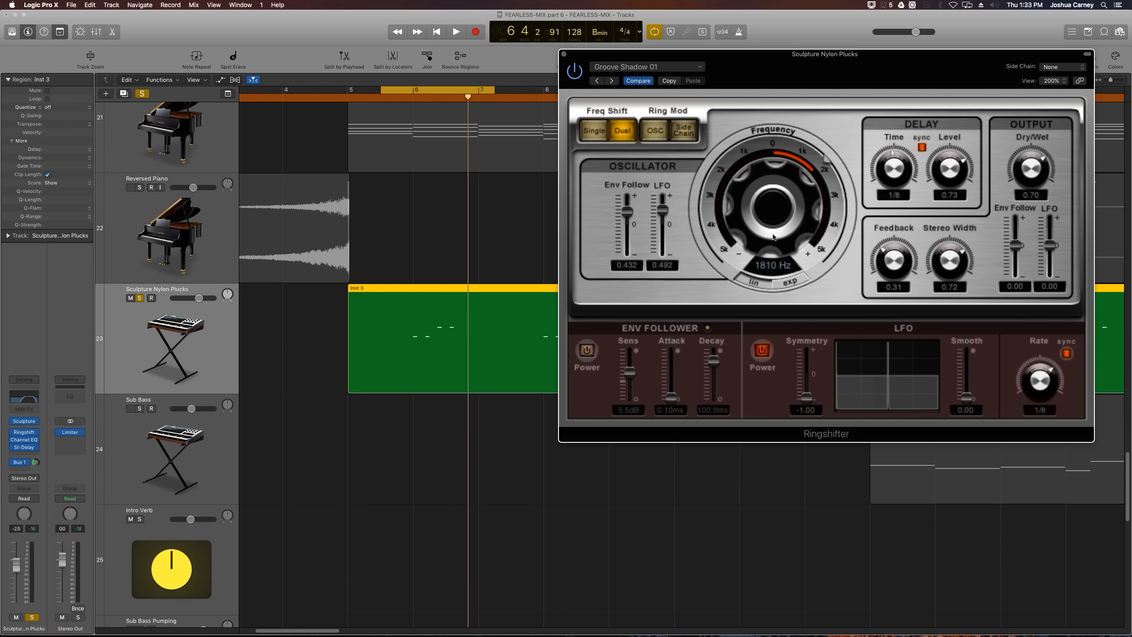
click(667, 67)
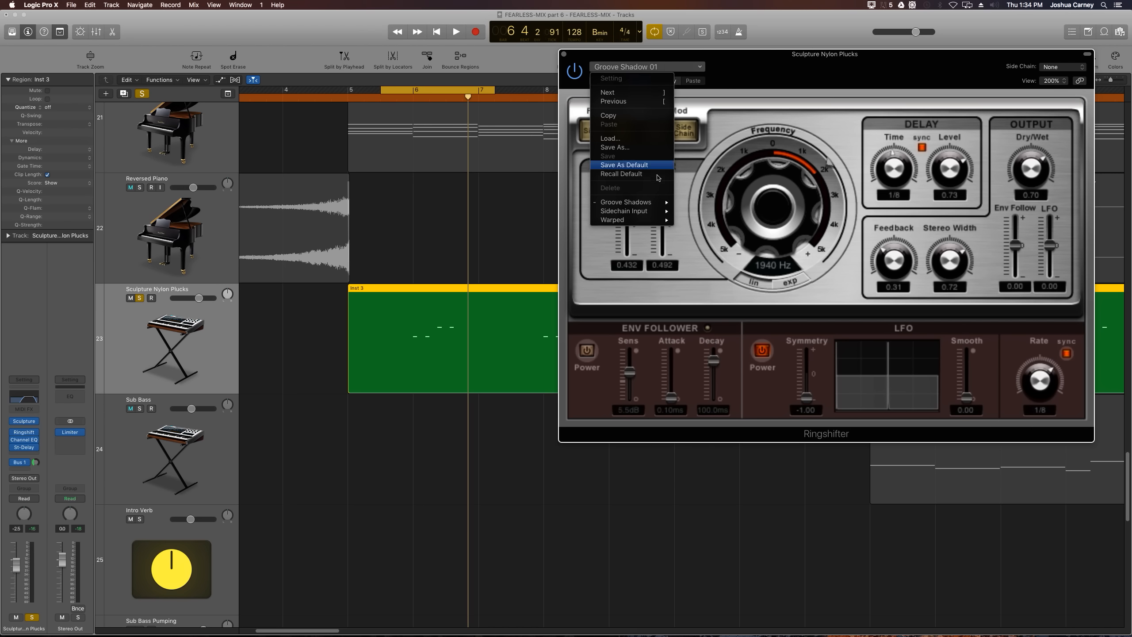
mouse_move(648, 204)
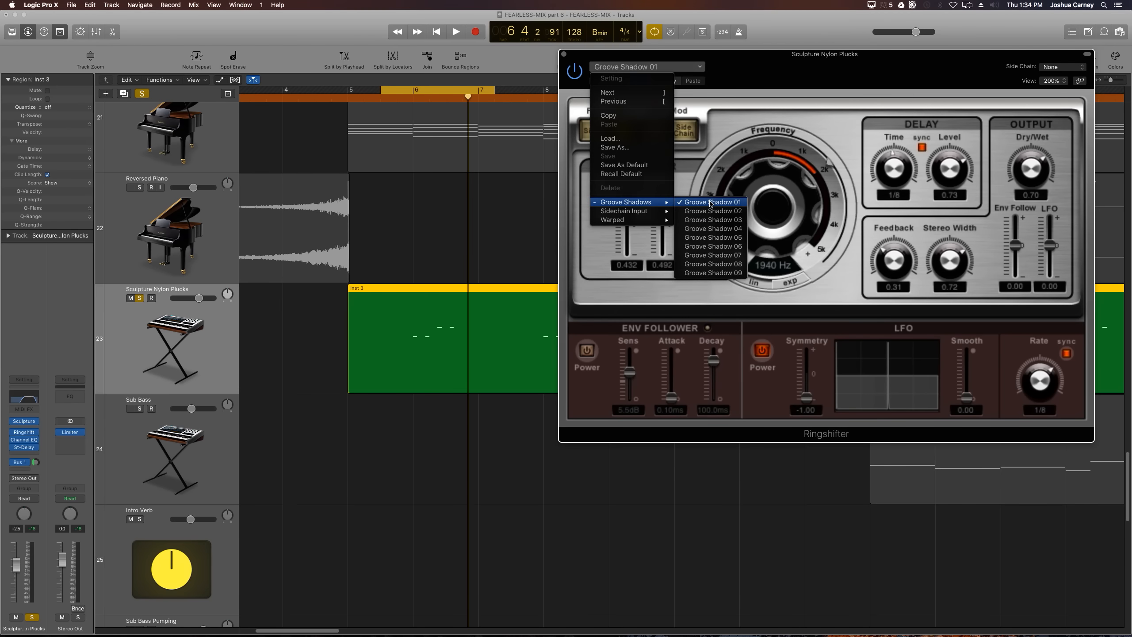
click(710, 203)
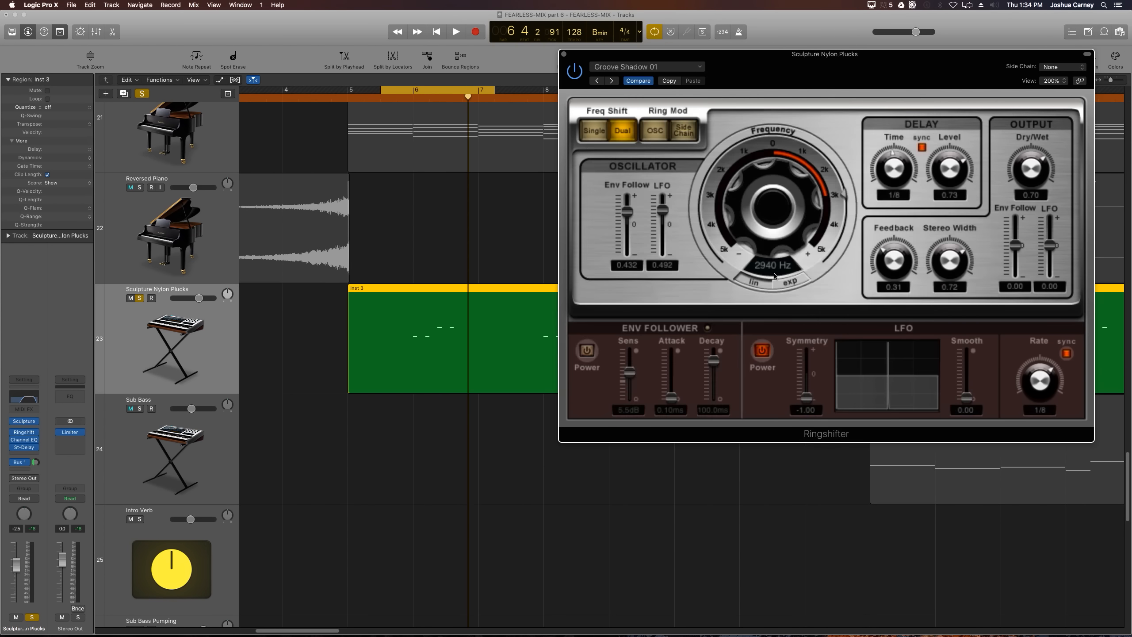
key(space)
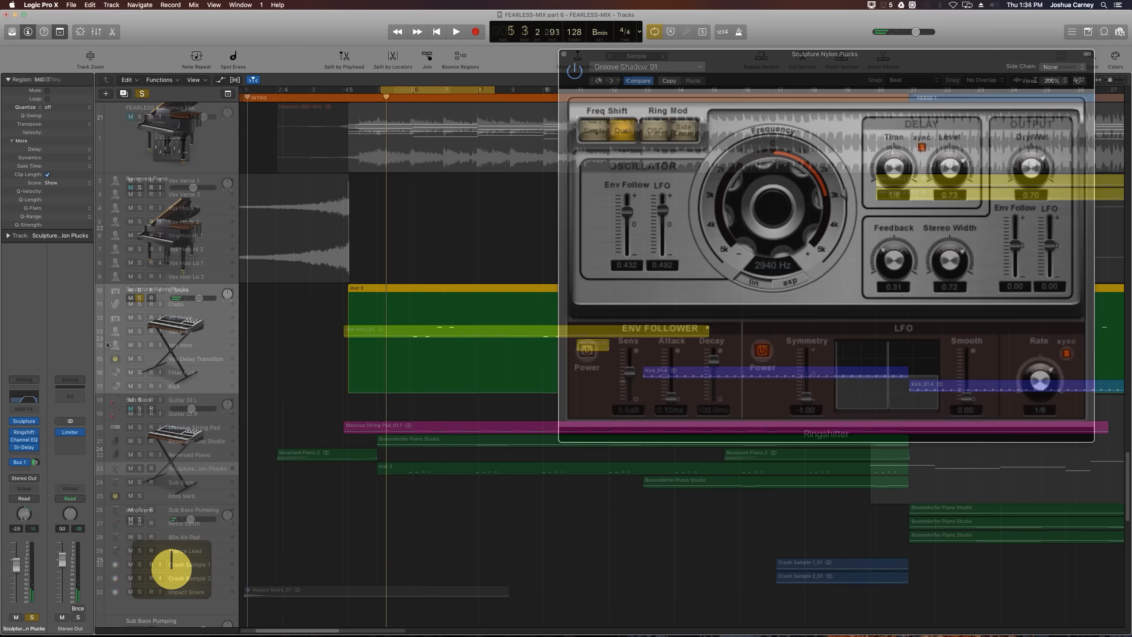
right_click(25, 515)
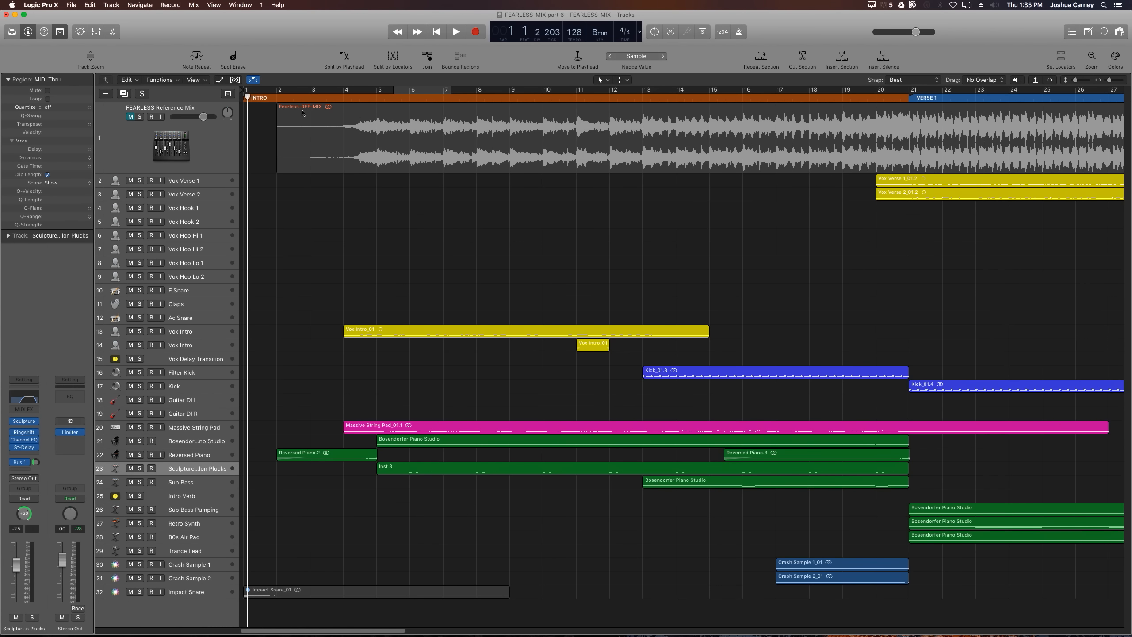
Play the full intro mix from bar 2 into Verse 1 with the track lanes enlarged, selecting the second Vox Intro track
key(period)
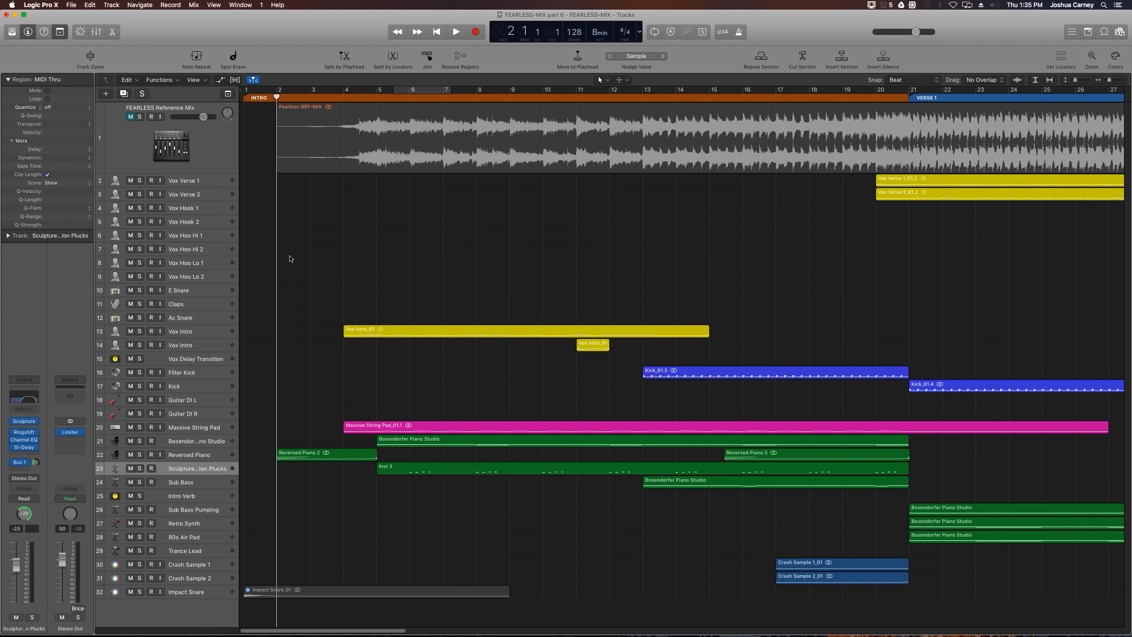
key(space)
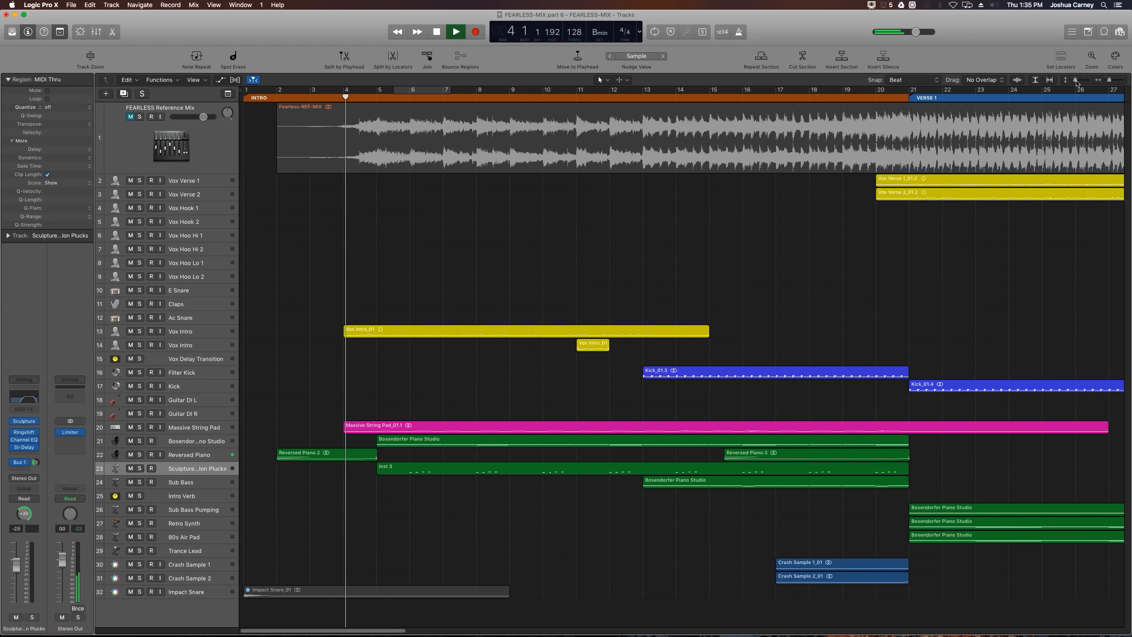
drag(1075, 80, 1079, 81)
scroll(959, 286, down, 2)
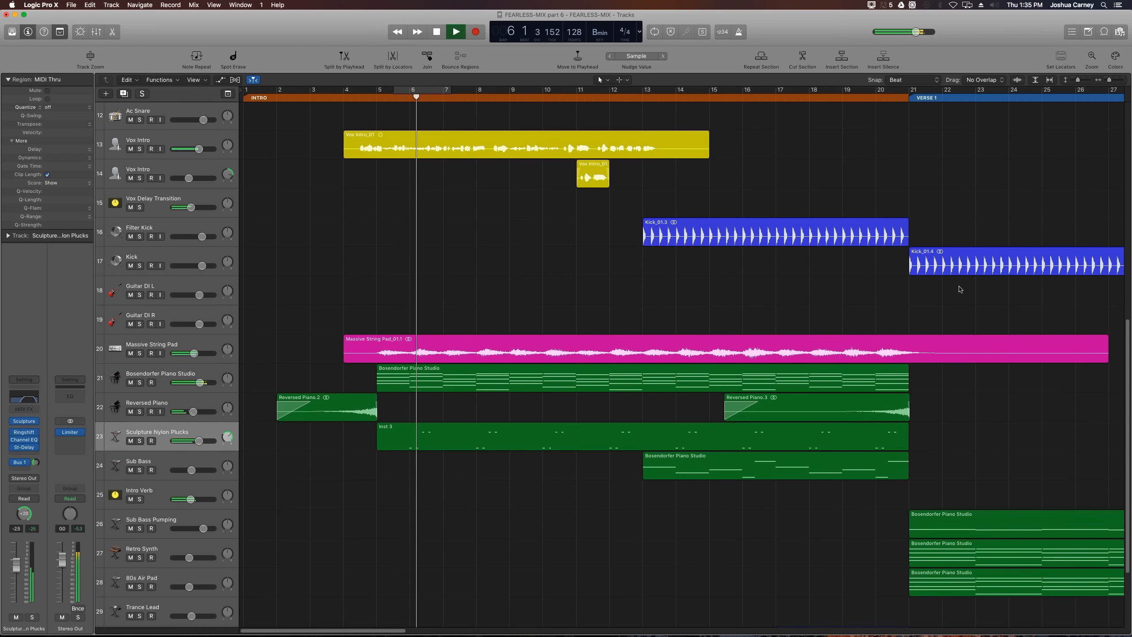
scroll(958, 294, down, 1)
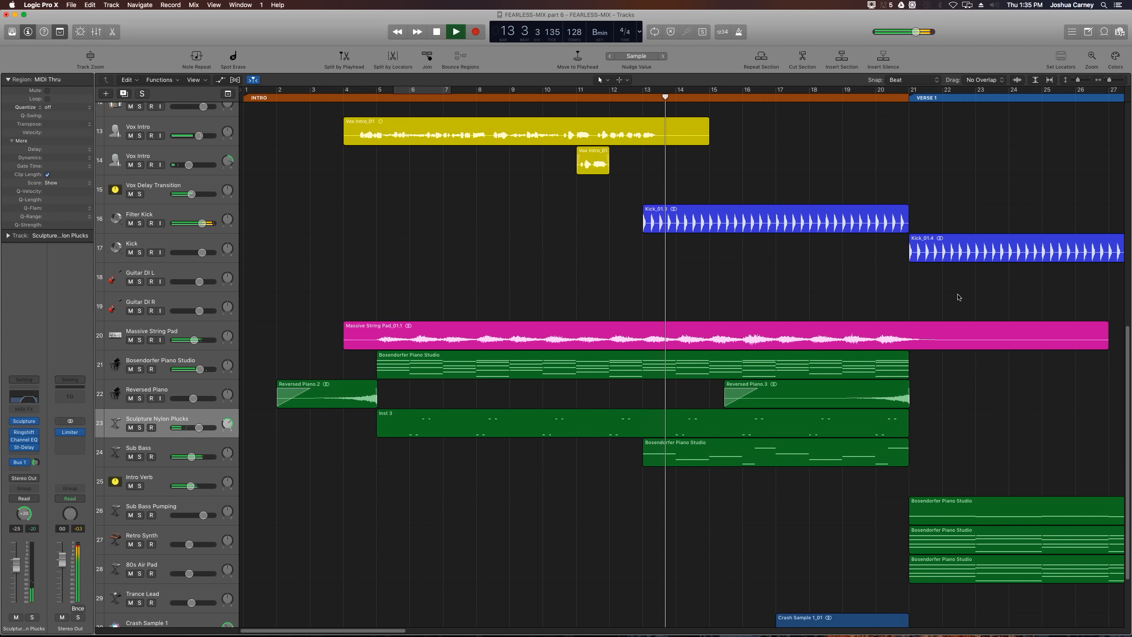
click(113, 166)
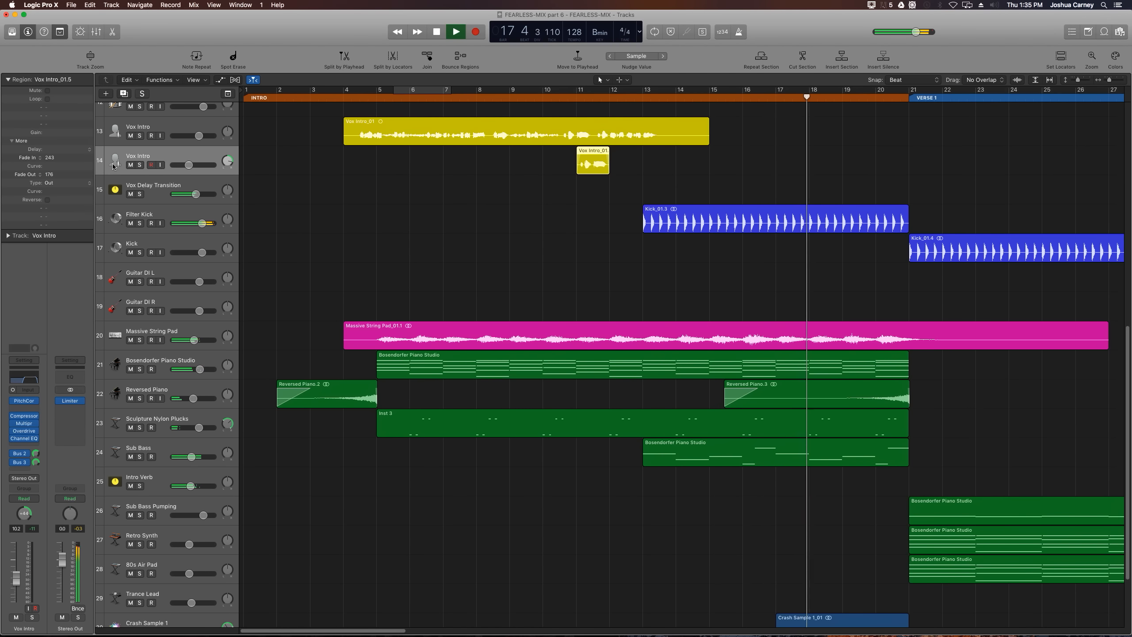
key(space)
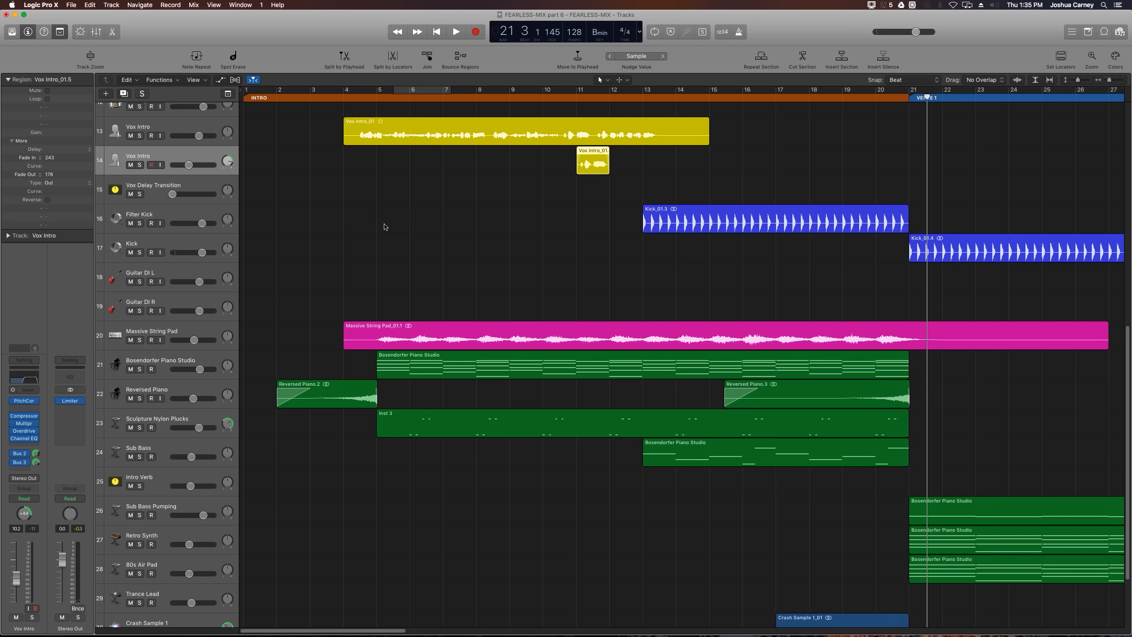
Show the sections up to Verse 2 in the arrangement and move the playhead to the Hook Buildup 1 section
key(super+Left)
key(super+Left)
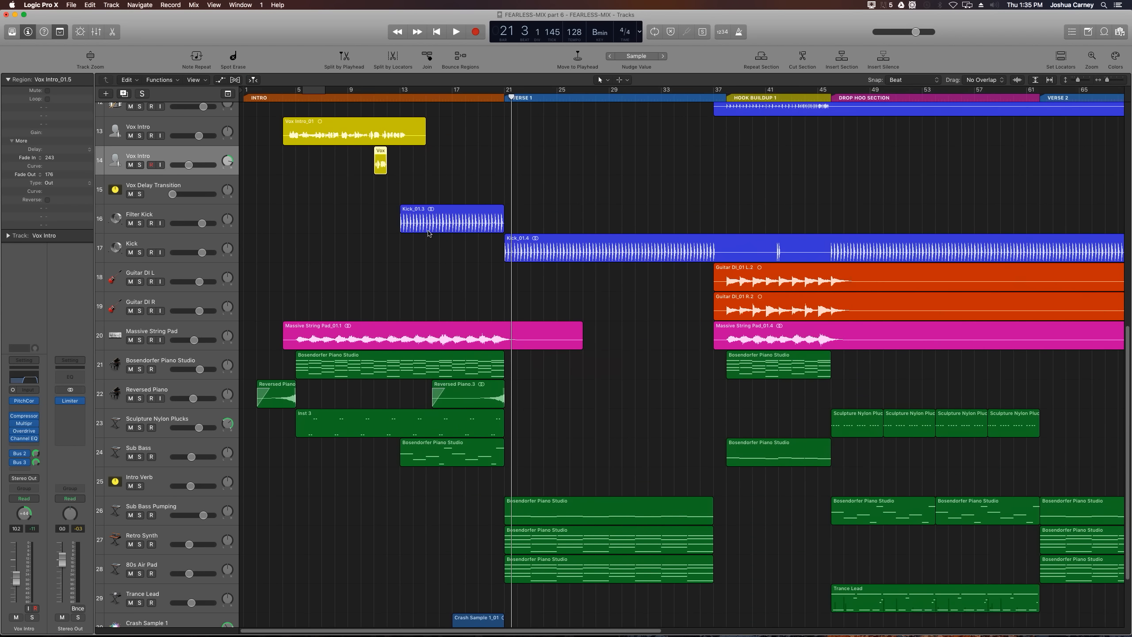
click(624, 97)
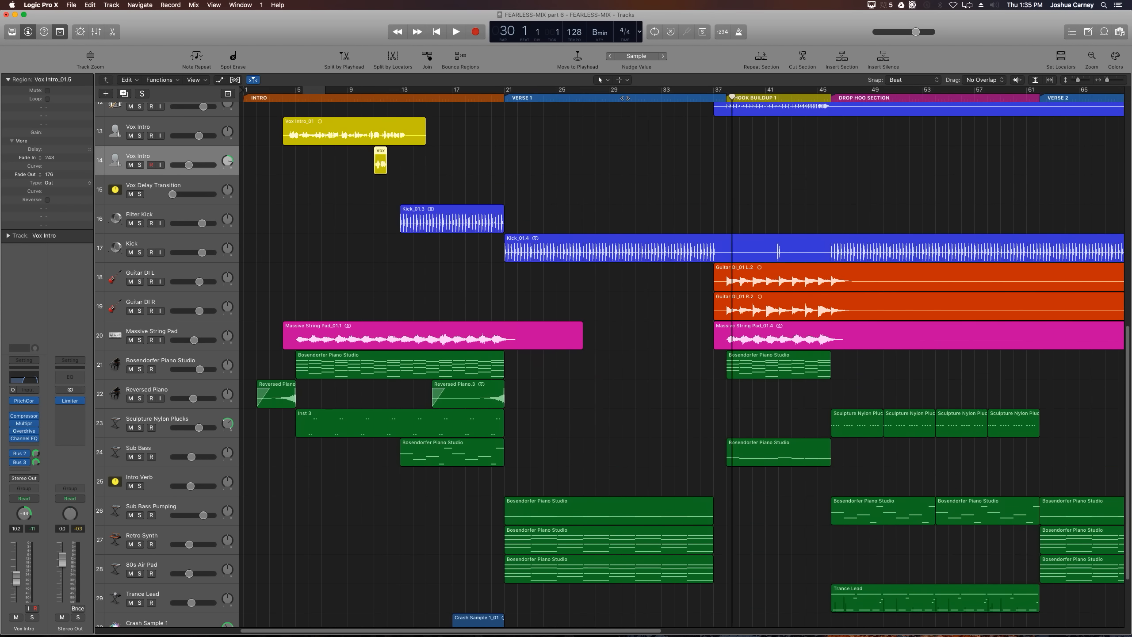